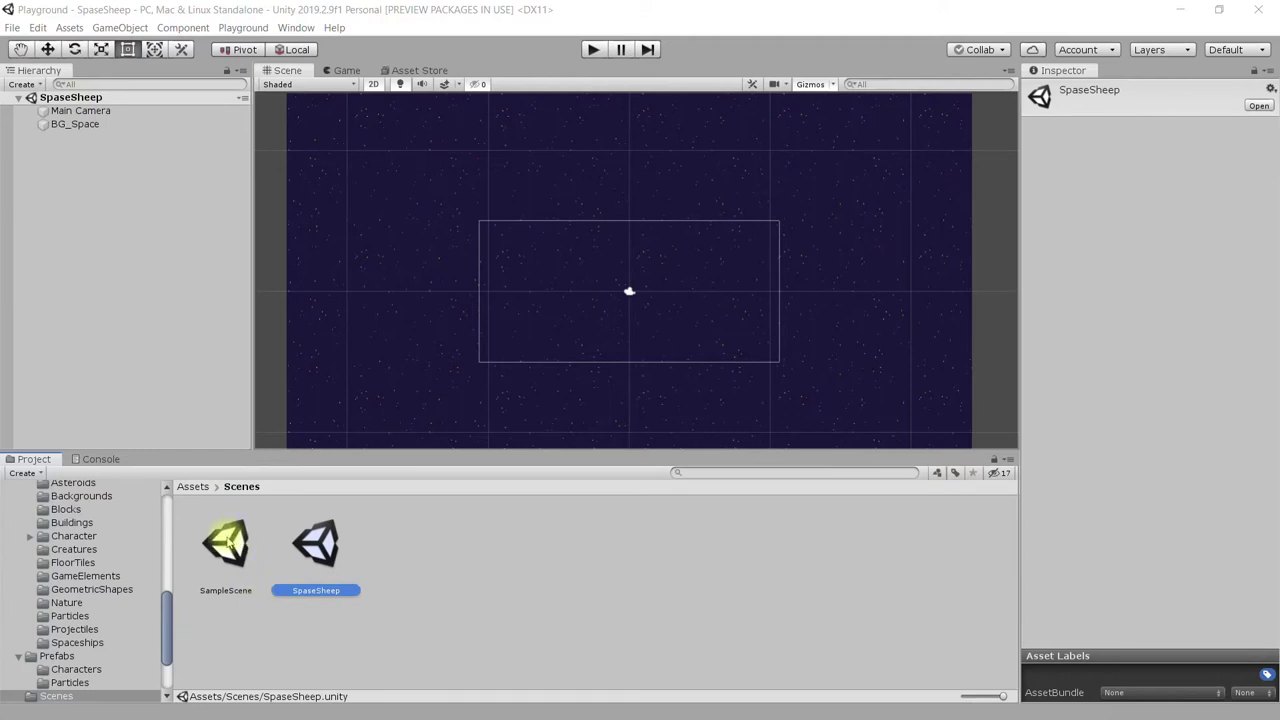
Step: Rename the misspelled SpaseSheep scene asset to SpaceShip and open it with its starfield background
double_click(226, 545)
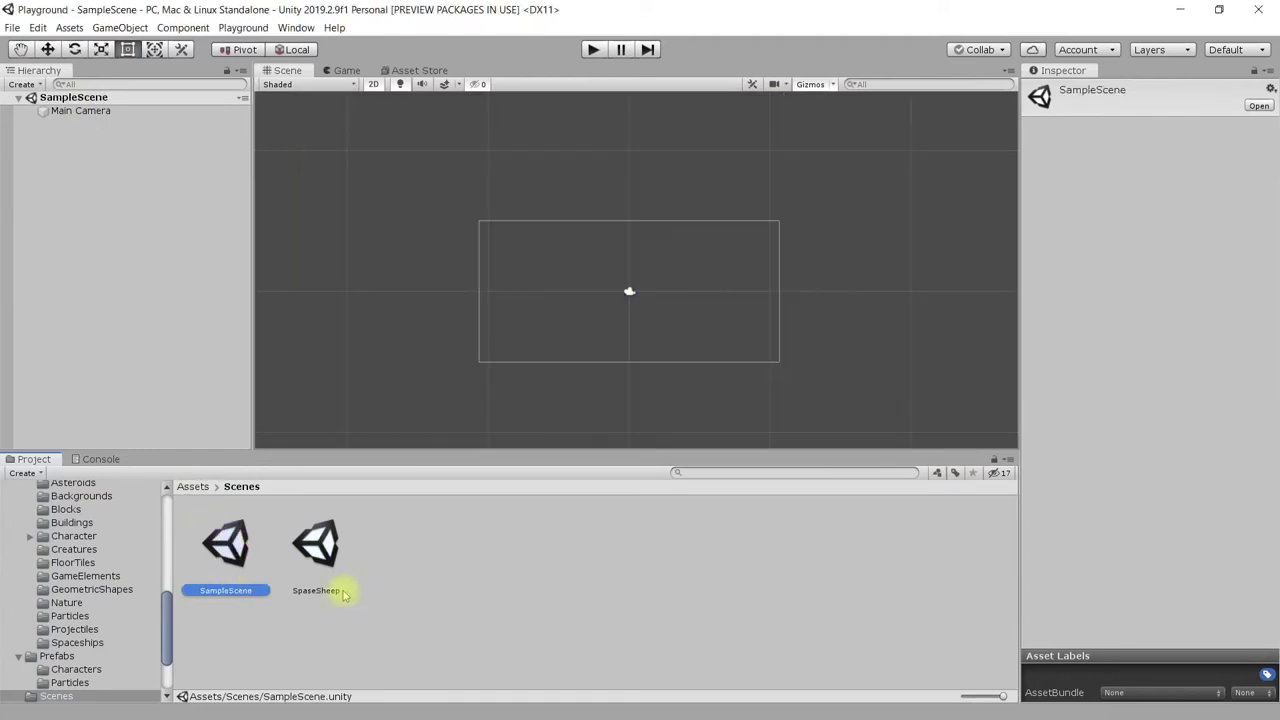
click(303, 590)
click(303, 590)
click(309, 591)
key(BackSpace)
text(c)
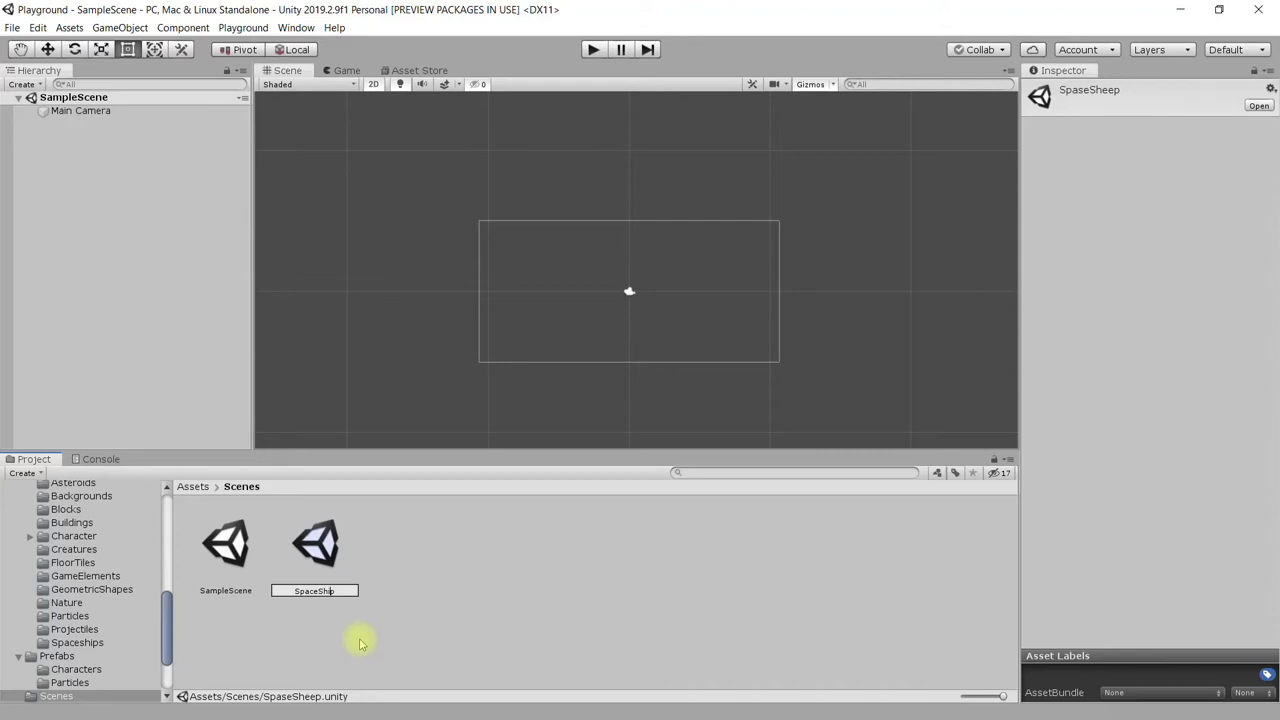
key(Return)
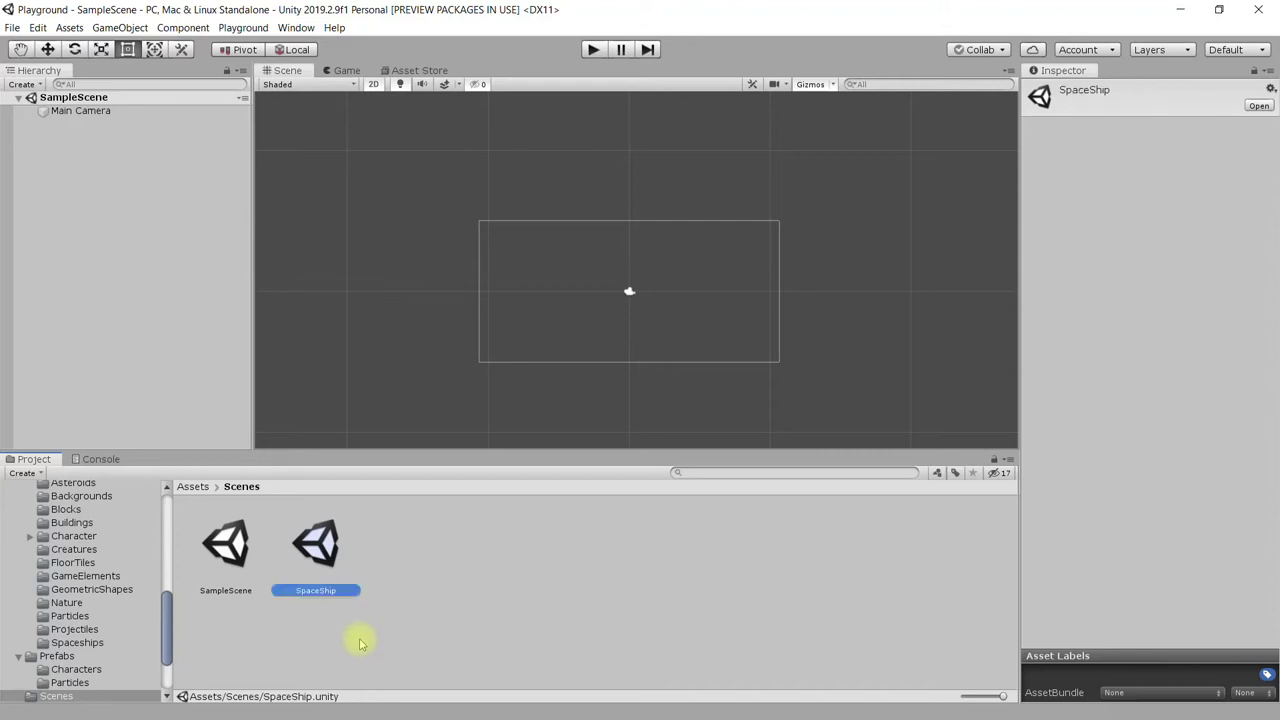
double_click(318, 546)
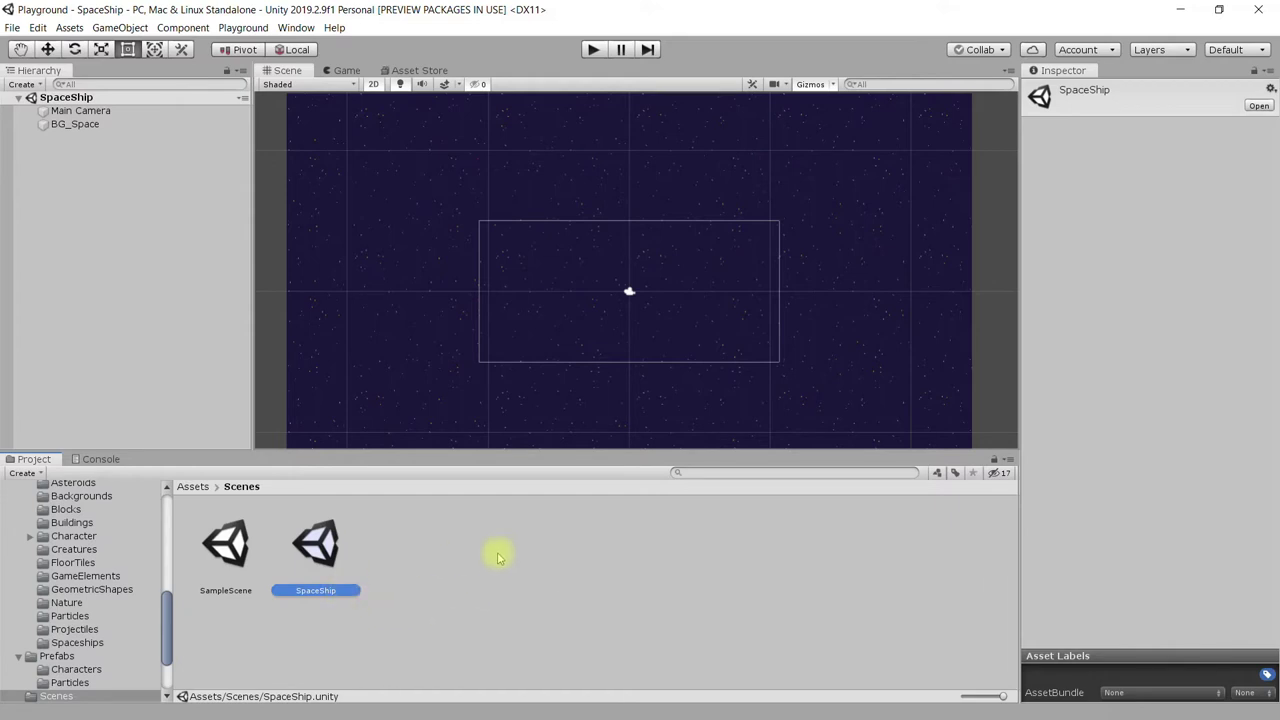
click(195, 487)
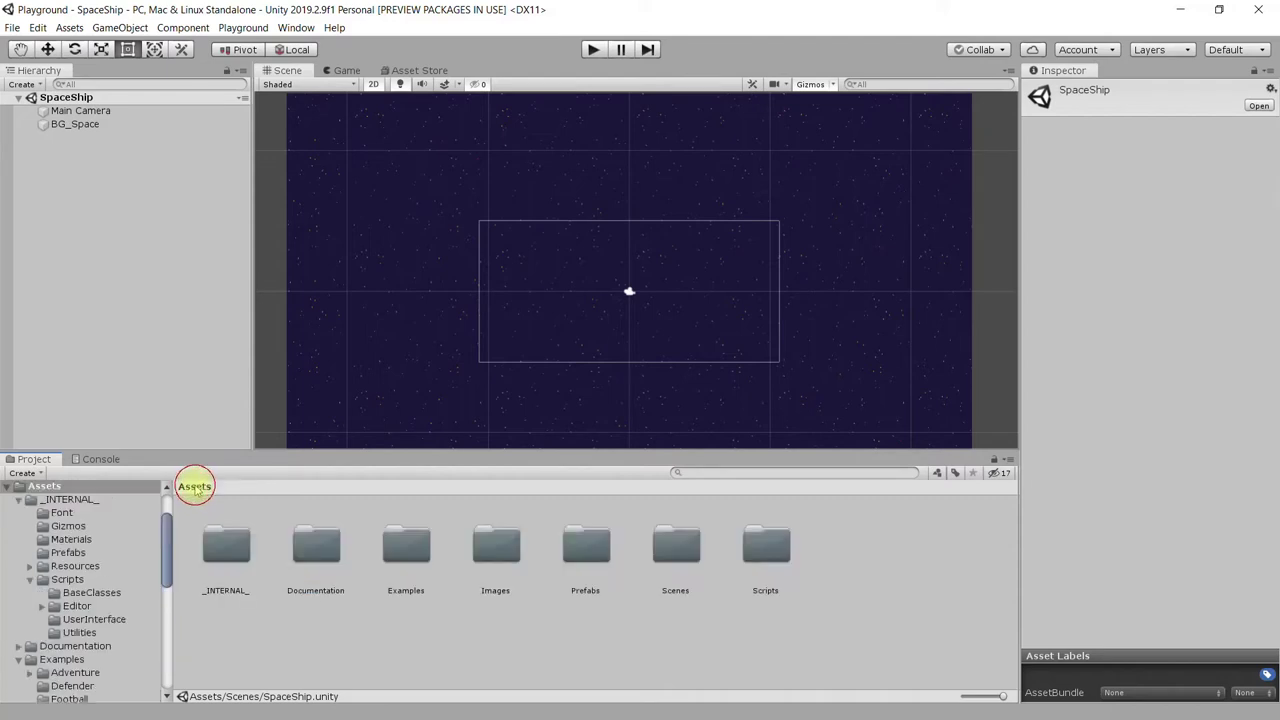
Step: Drag the SpaceshipRed sprite from Assets/Images/Spaceships into the SpaceShip scene's Hierarchy
double_click(495, 547)
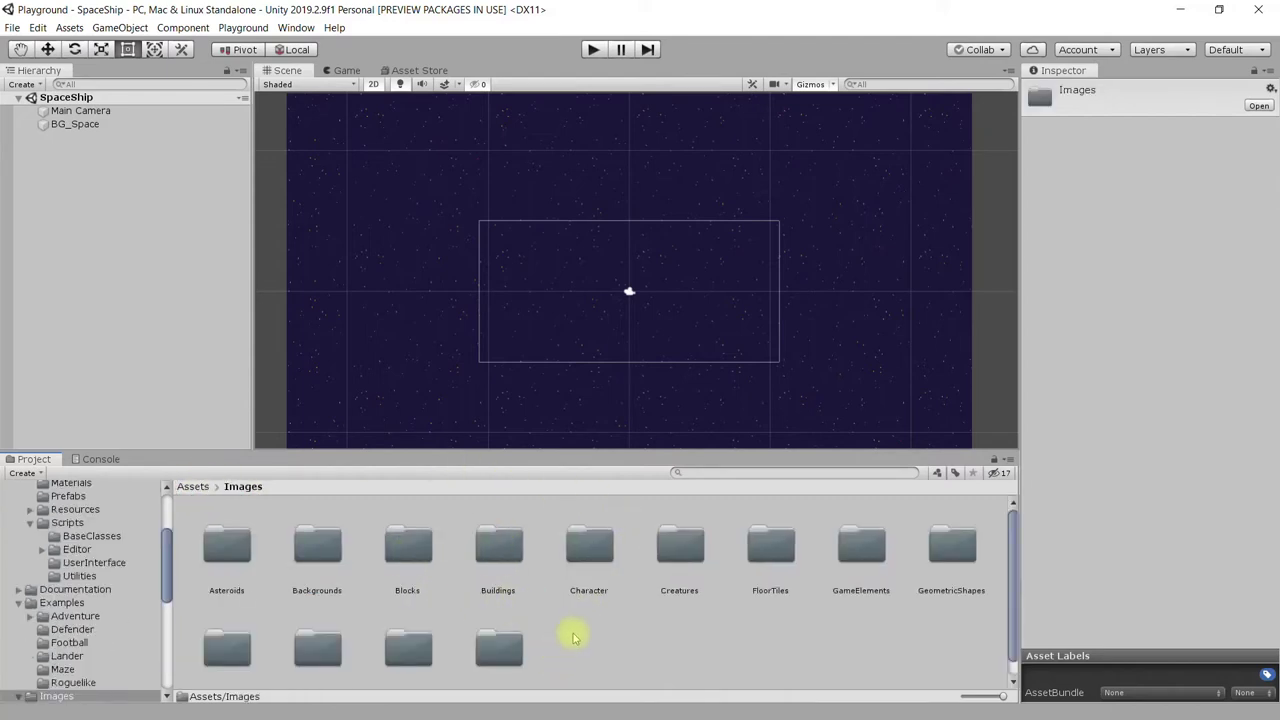
scroll(530, 636, down, 1)
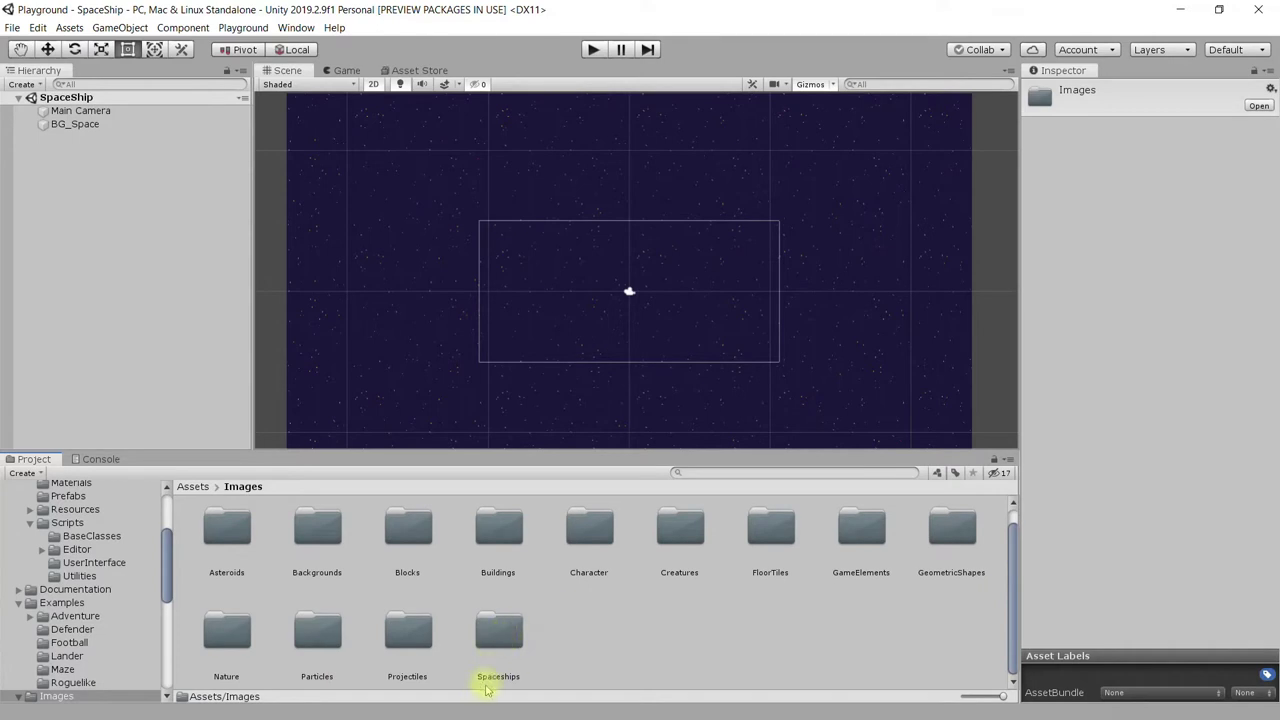
double_click(486, 684)
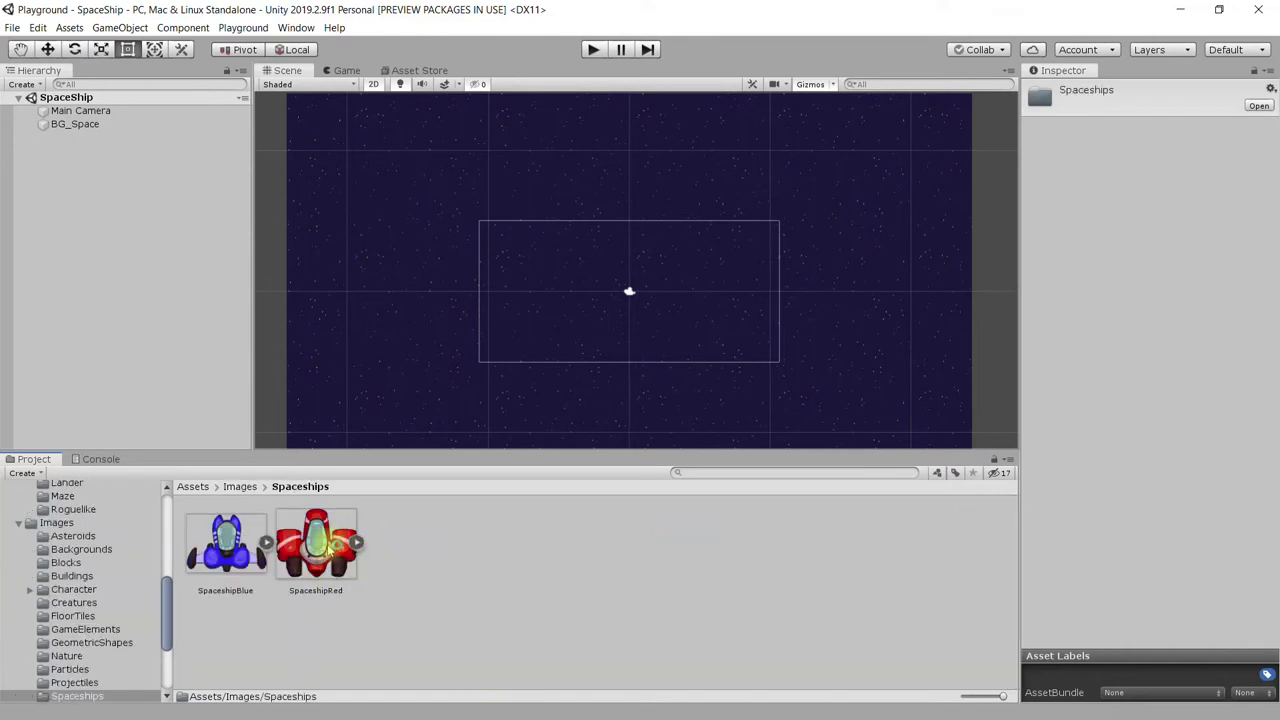
drag(316, 548, 61, 199)
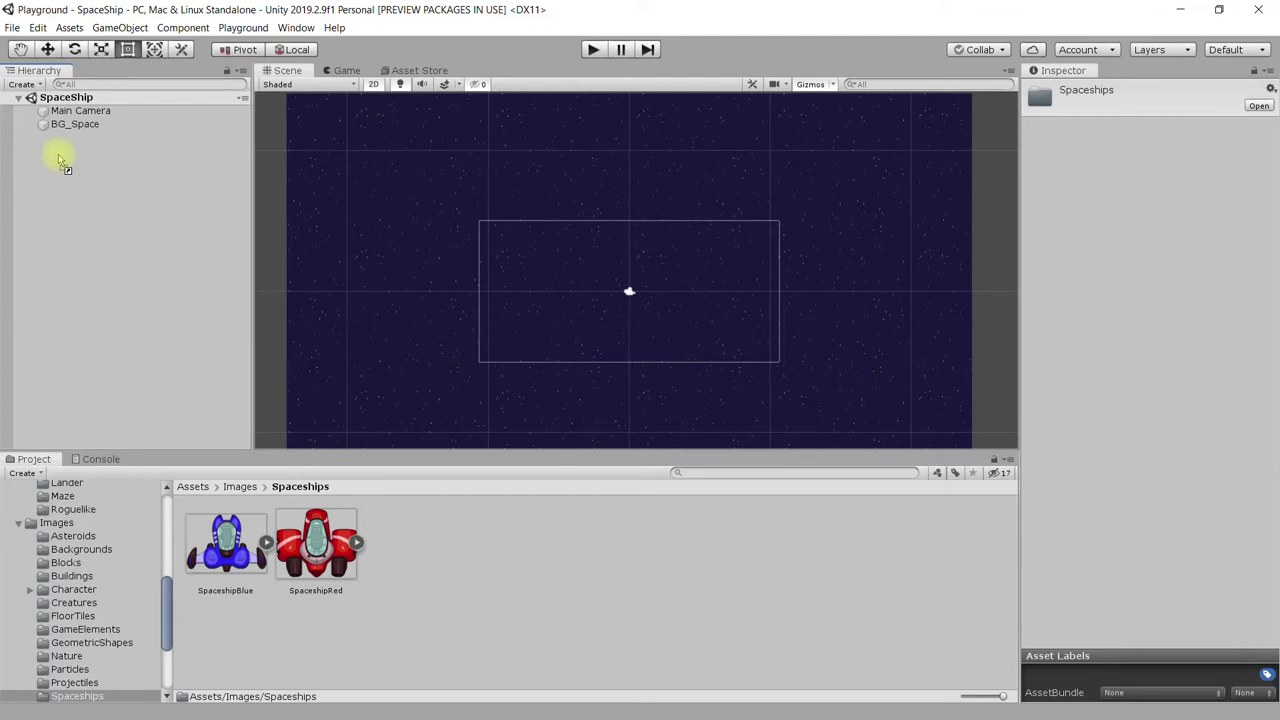
drag(58, 154, 58, 154)
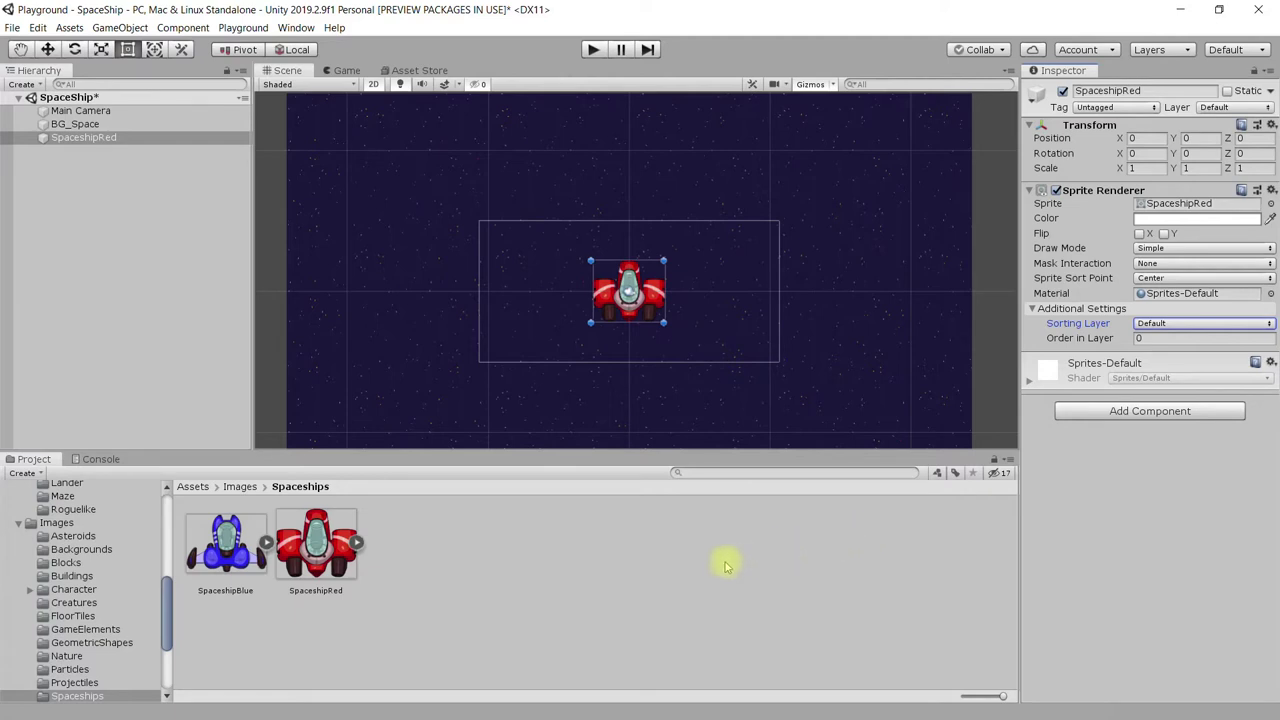
Step: Browse to Assets/Scripts/Movement, inspect the Push script, then select SpaceshipRed in the Hierarchy
click(194, 486)
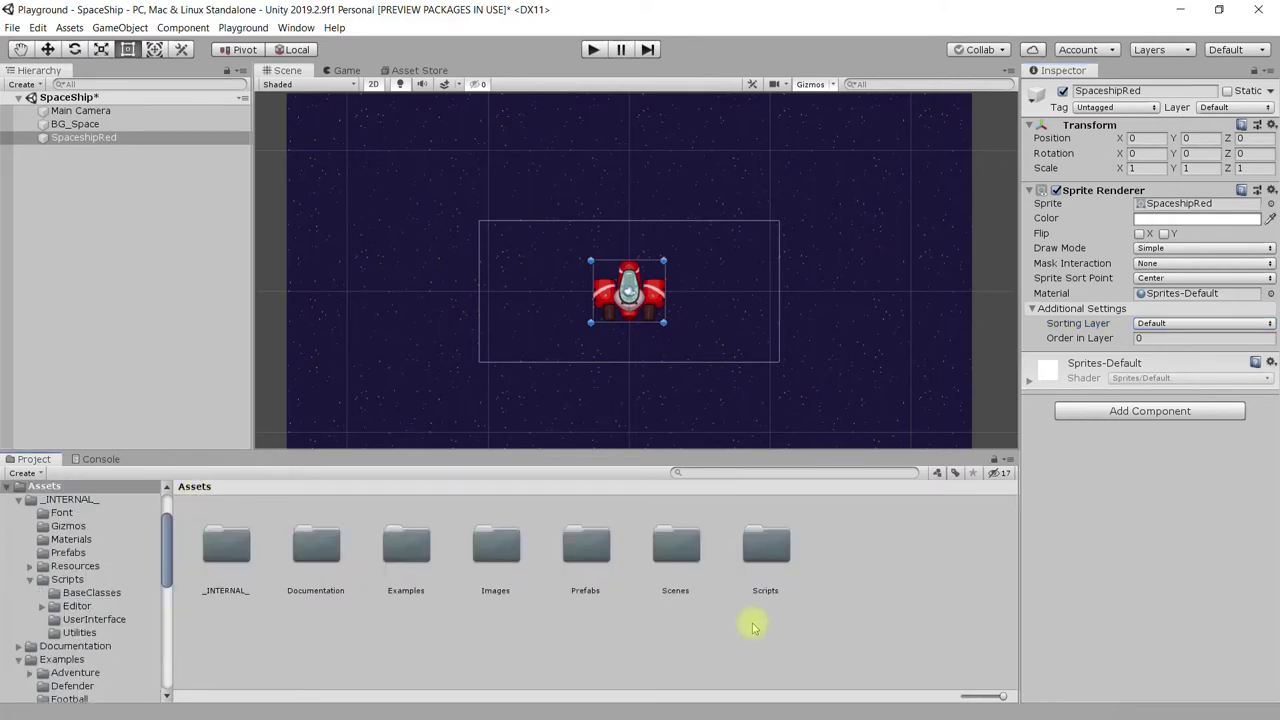
double_click(770, 545)
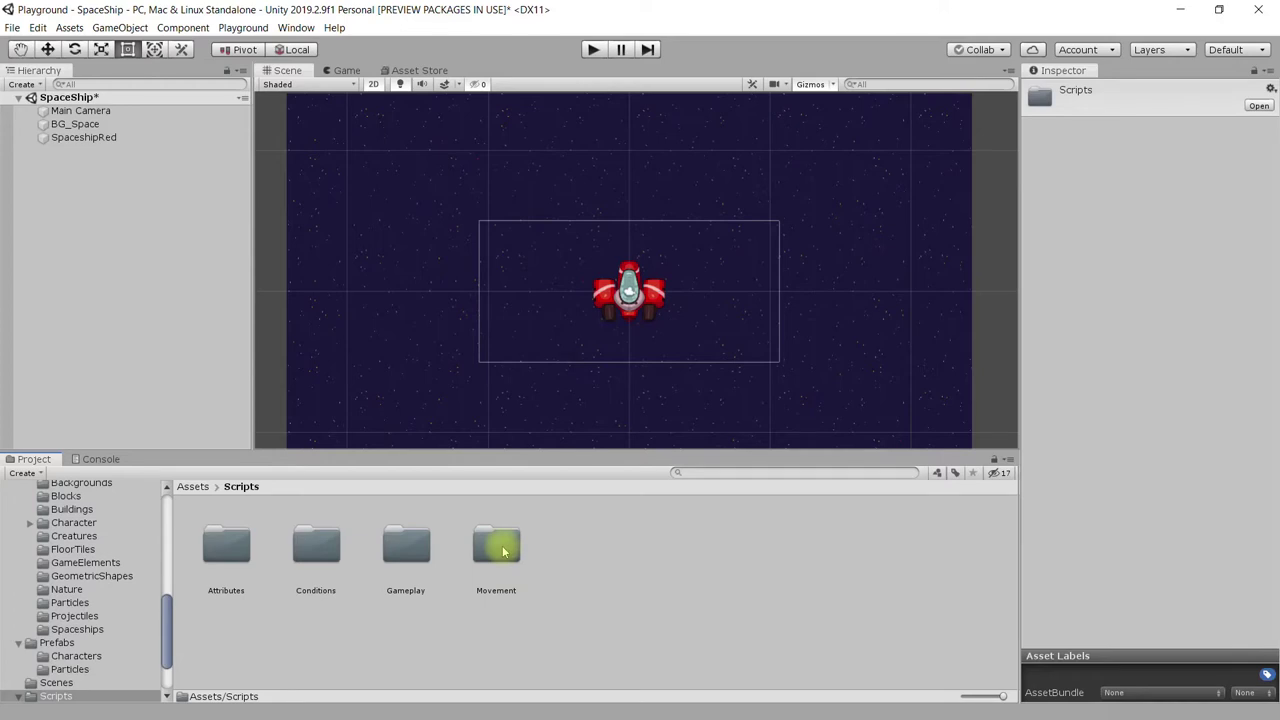
double_click(502, 551)
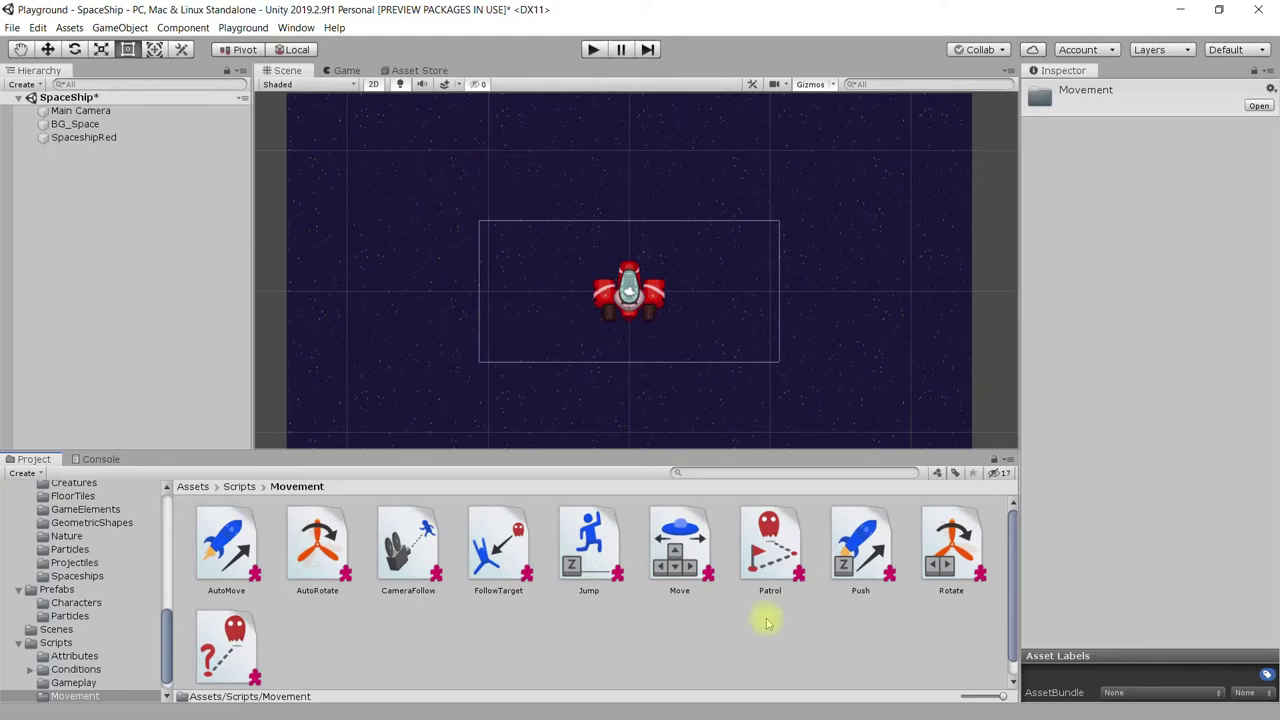
click(836, 572)
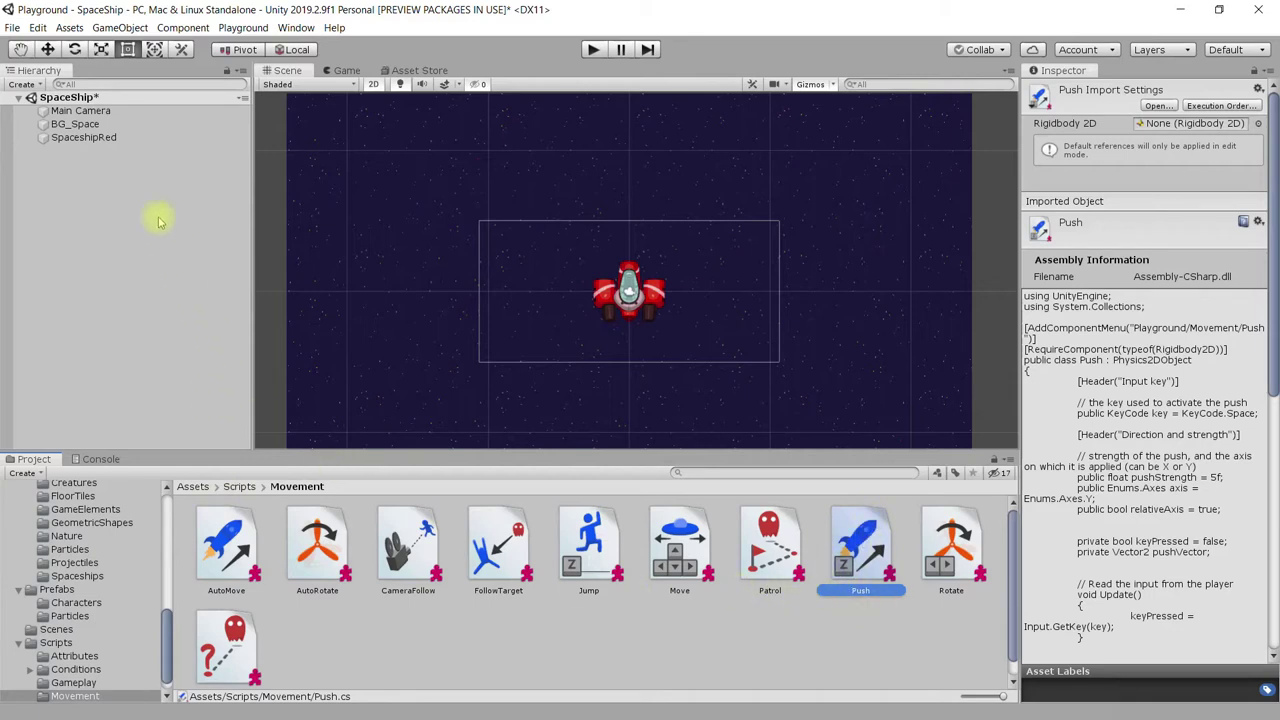
click(94, 139)
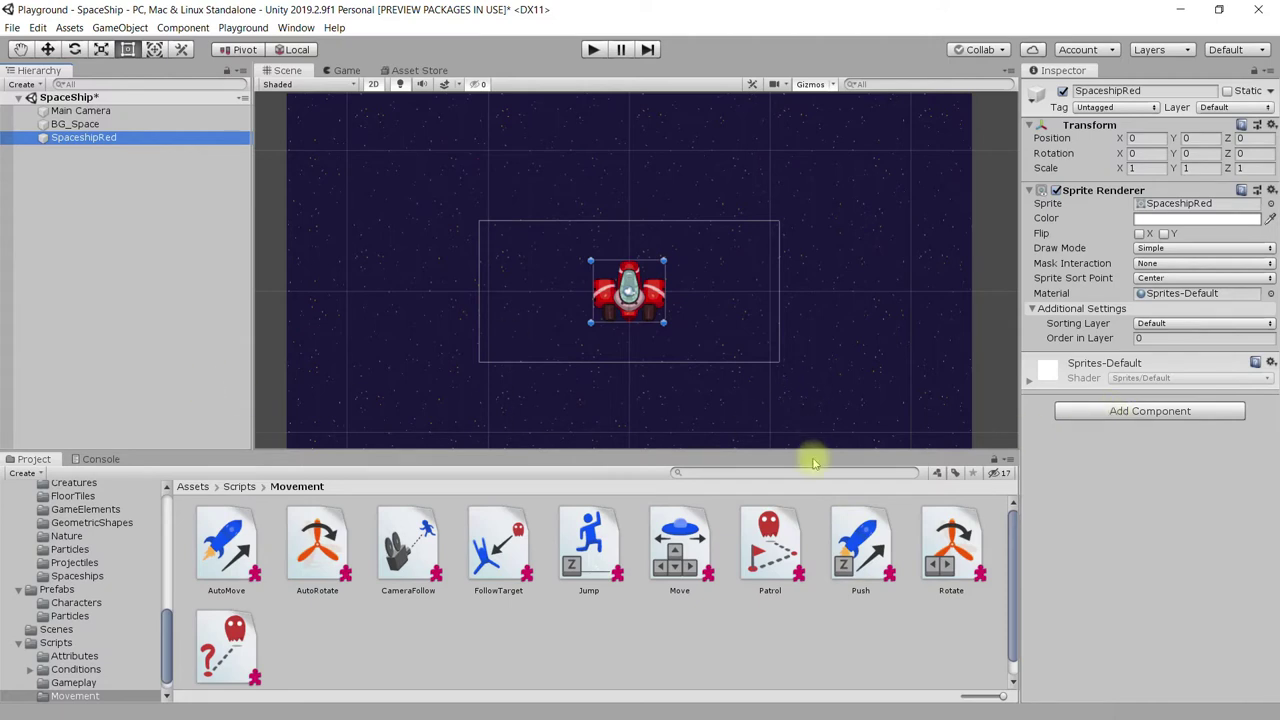
Step: Add the Push script to SpaceshipRed, giving it a Rigidbody 2D, Space key and strength 5
drag(856, 562, 1129, 380)
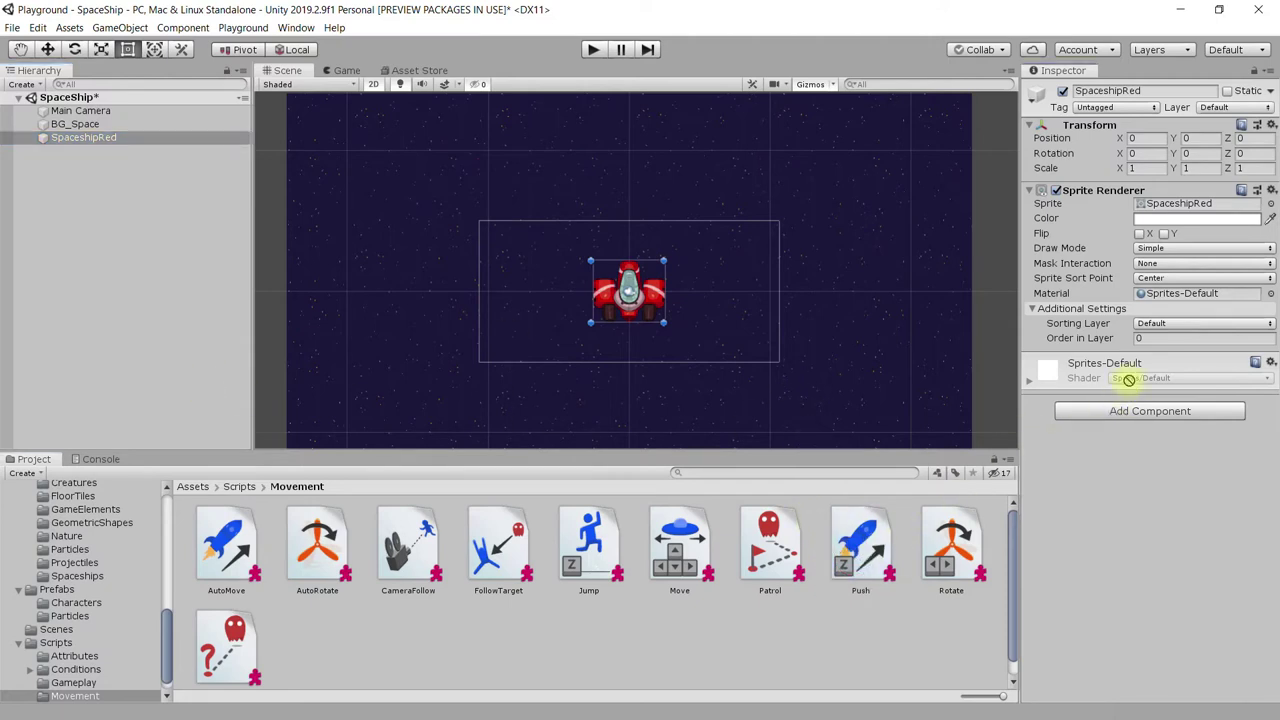
mouse_move(1129, 380)
mouse_down()
mouse_move(202, 197)
mouse_move(872, 619)
mouse_move(1010, 584)
mouse_up()
click(1108, 541)
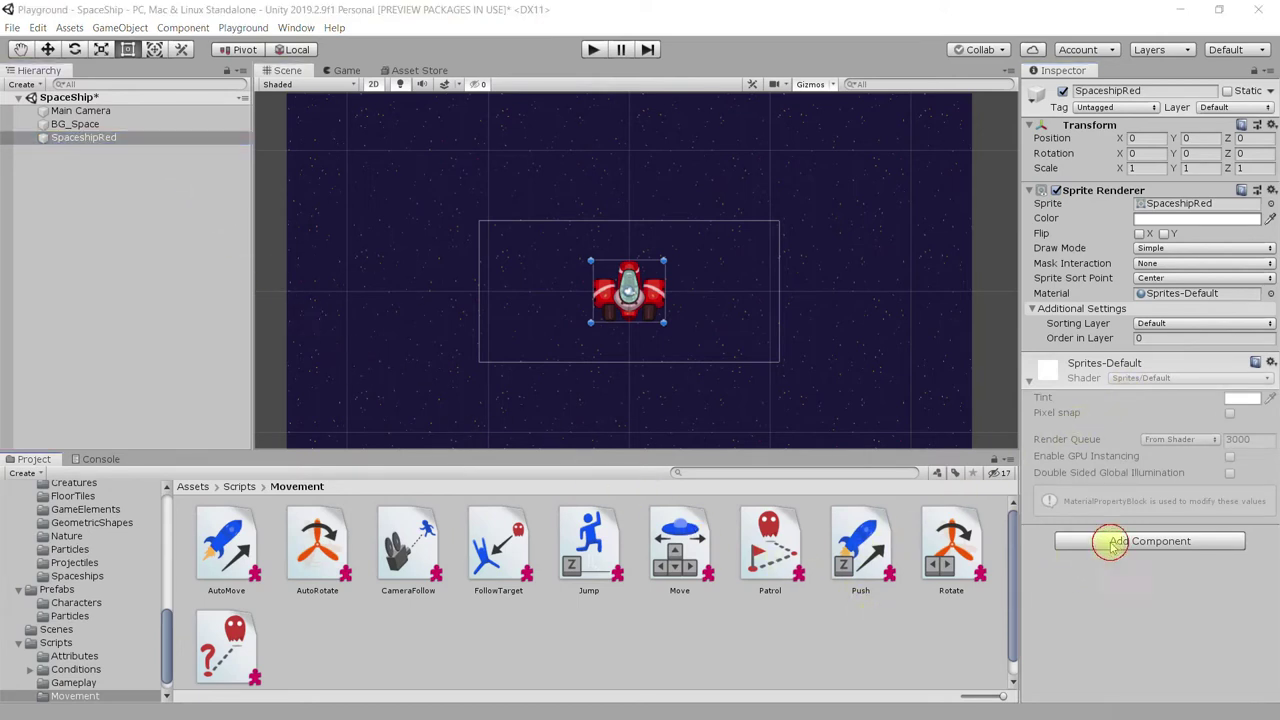
text(s)
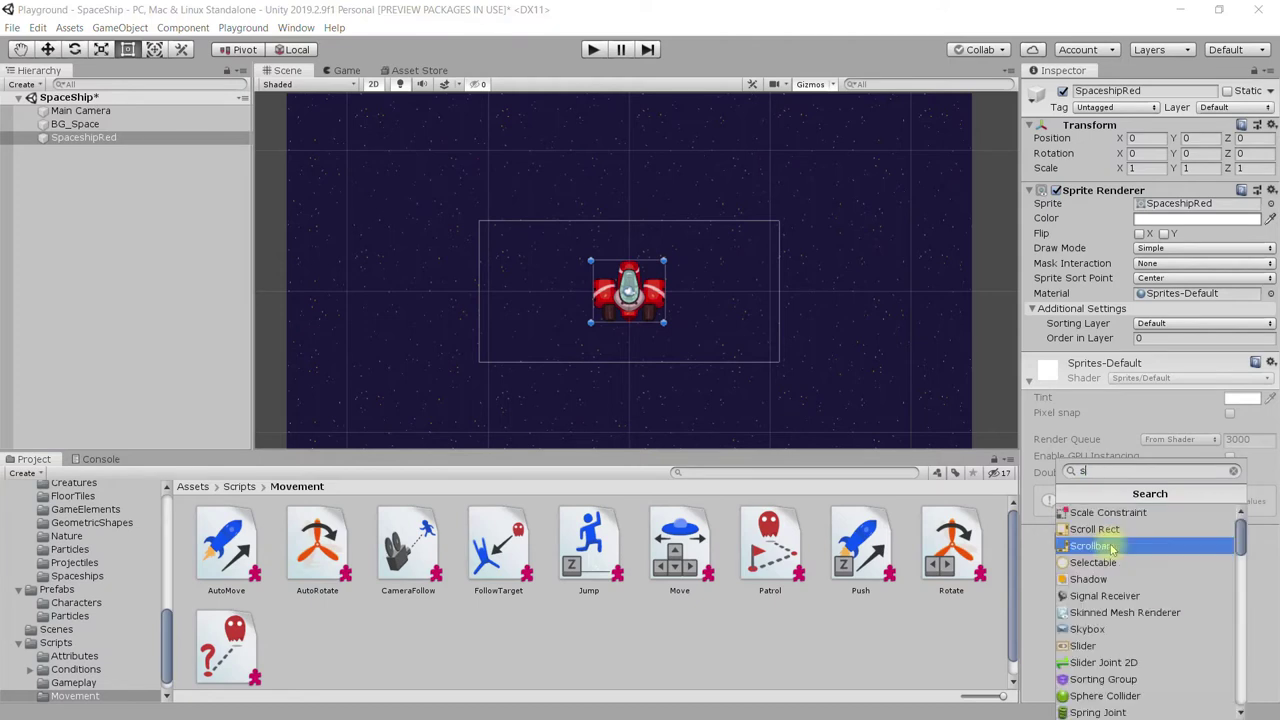
key(BackSpace)
text(pu)
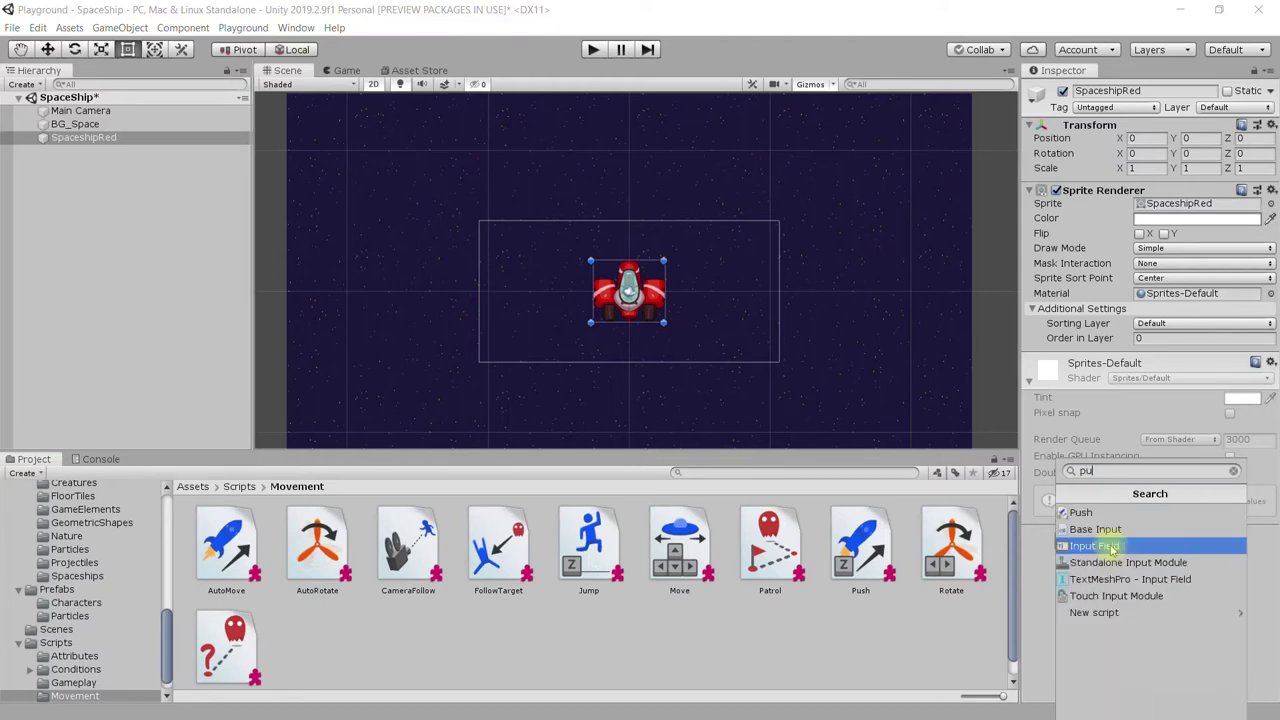
click(1098, 514)
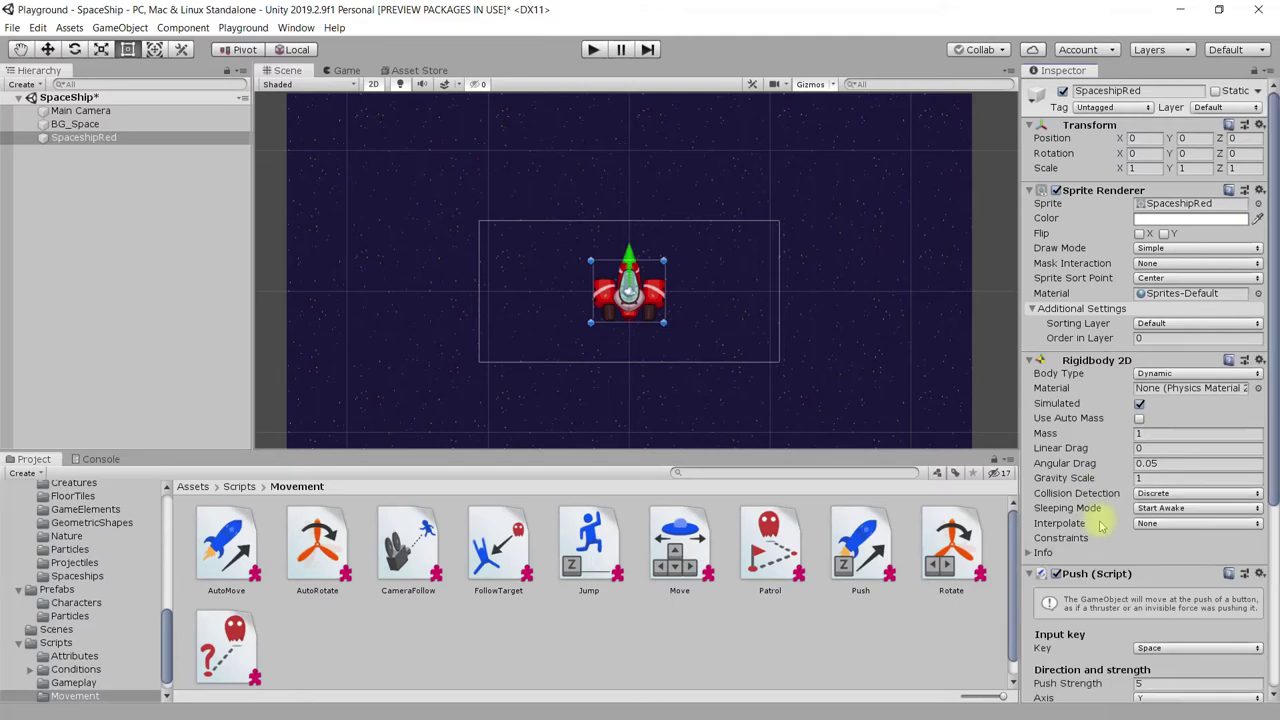
scroll(1100, 427, down, 5)
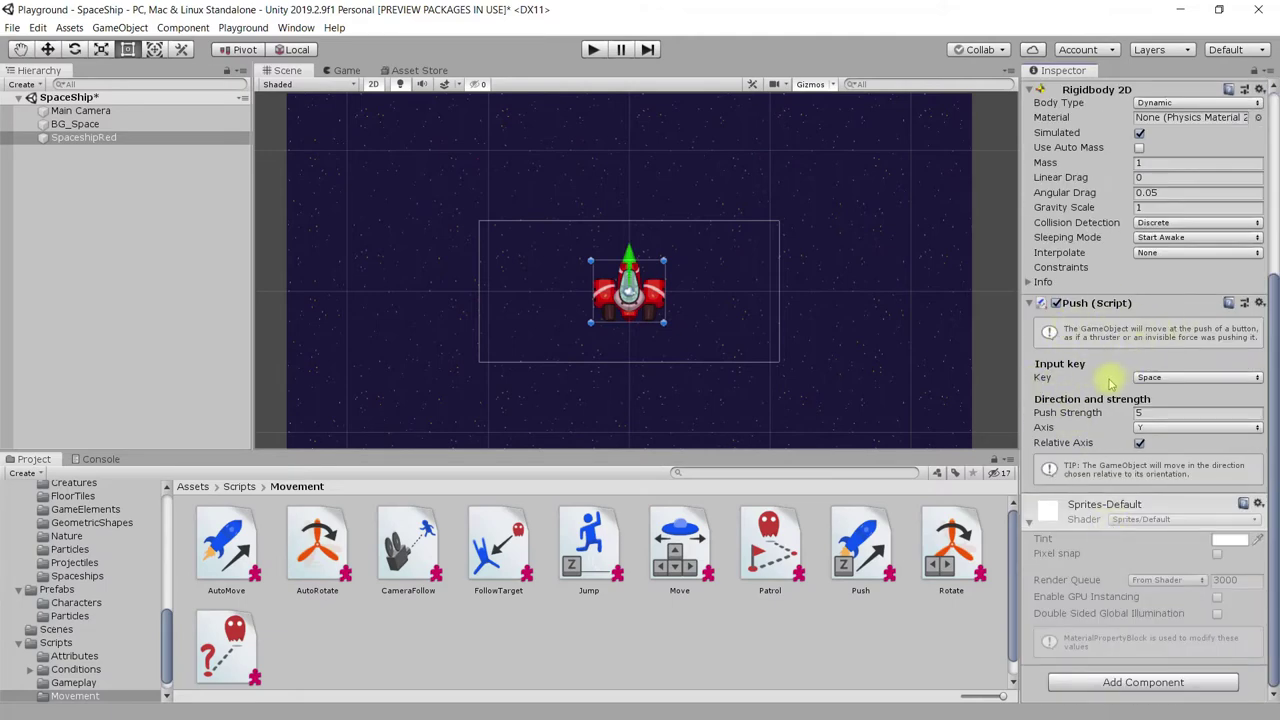
scroll(1110, 372, up, 3)
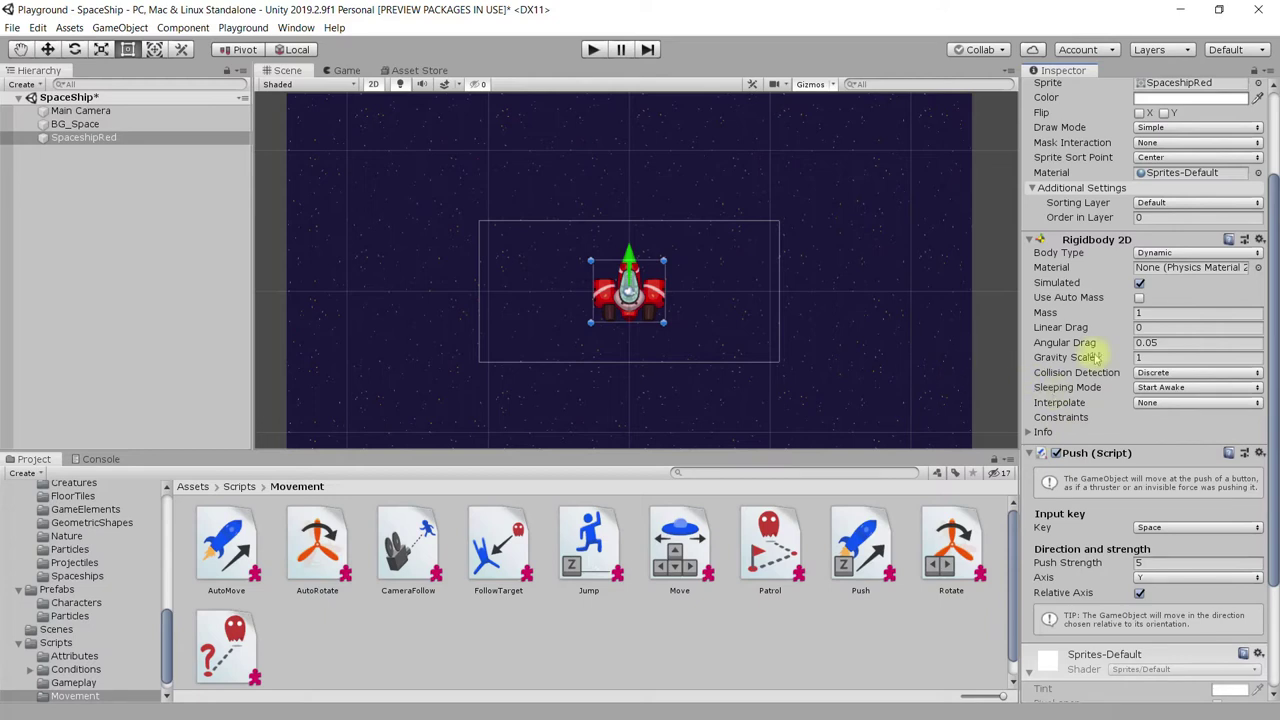
scroll(1088, 360, up, 3)
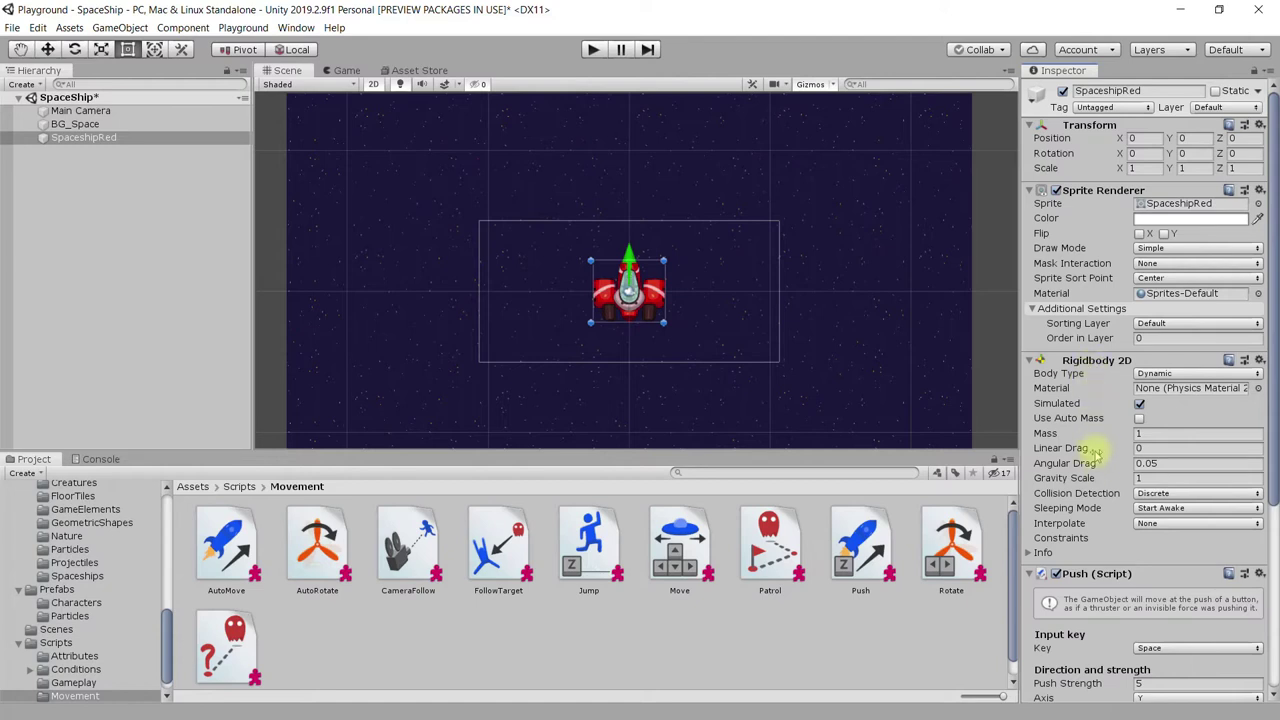
scroll(1094, 452, down, 3)
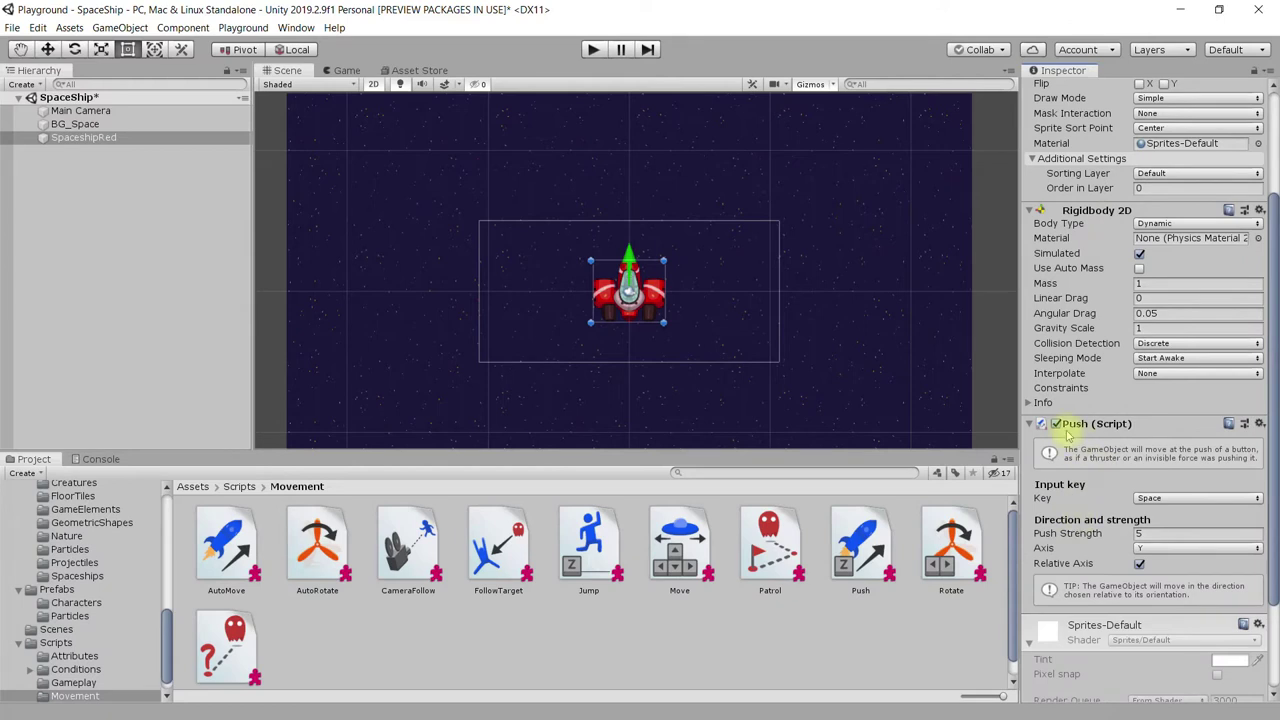
scroll(1112, 436, up, 3)
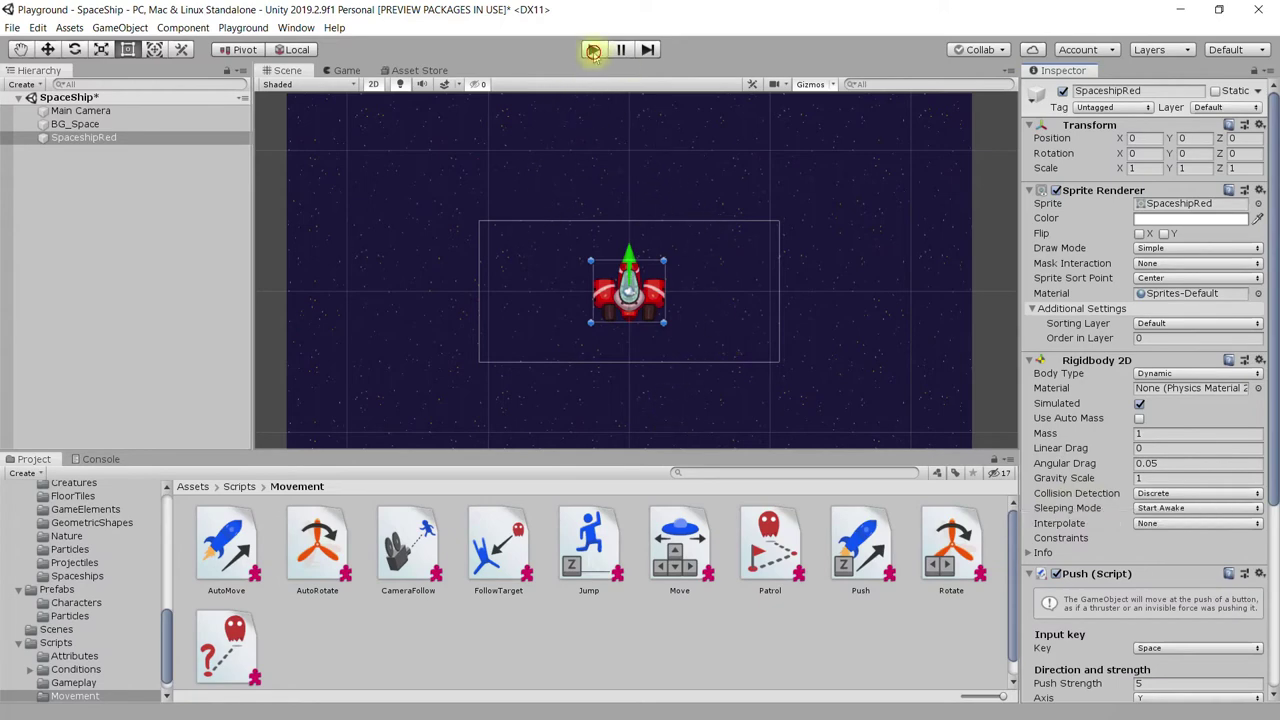
click(593, 50)
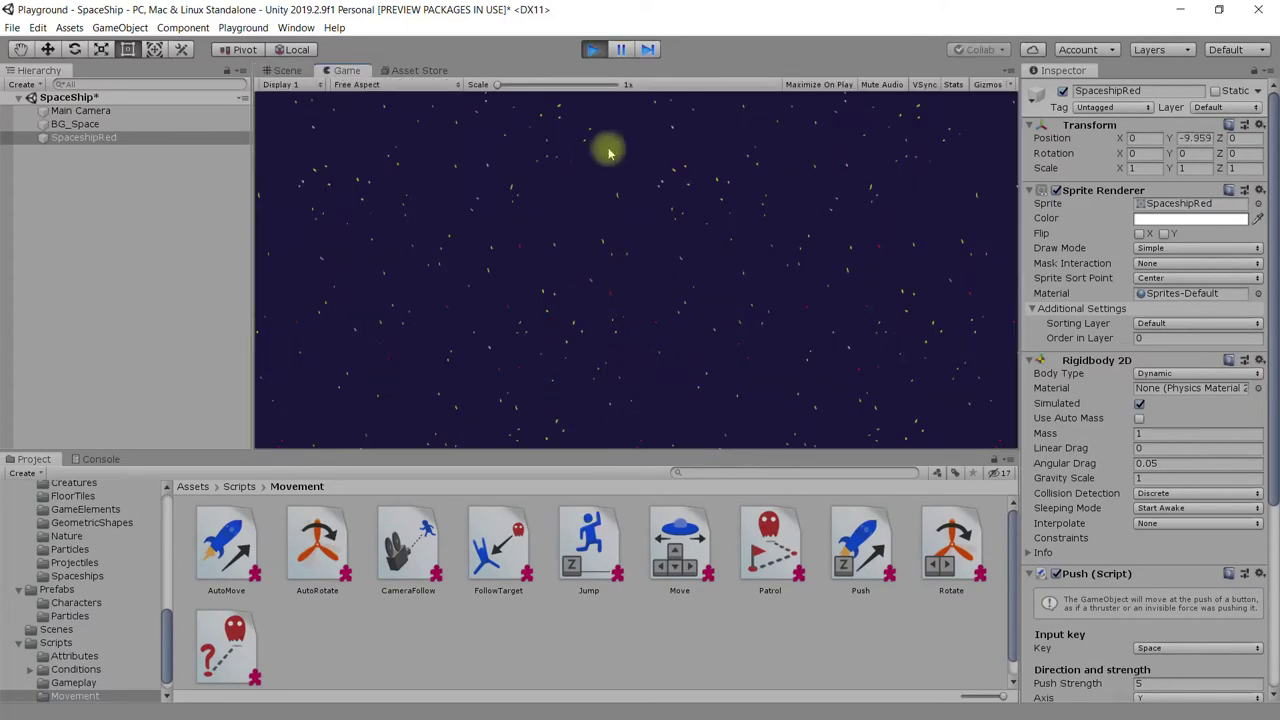
click(593, 50)
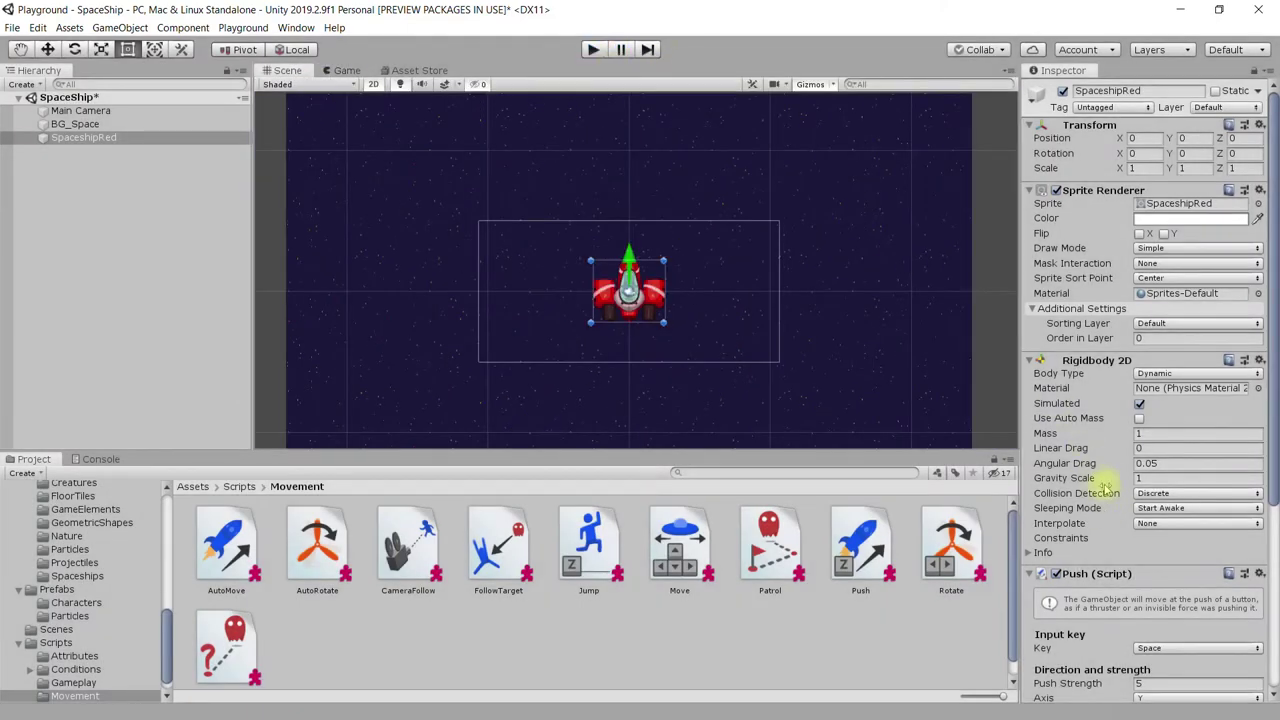
click(1152, 478)
text(0)
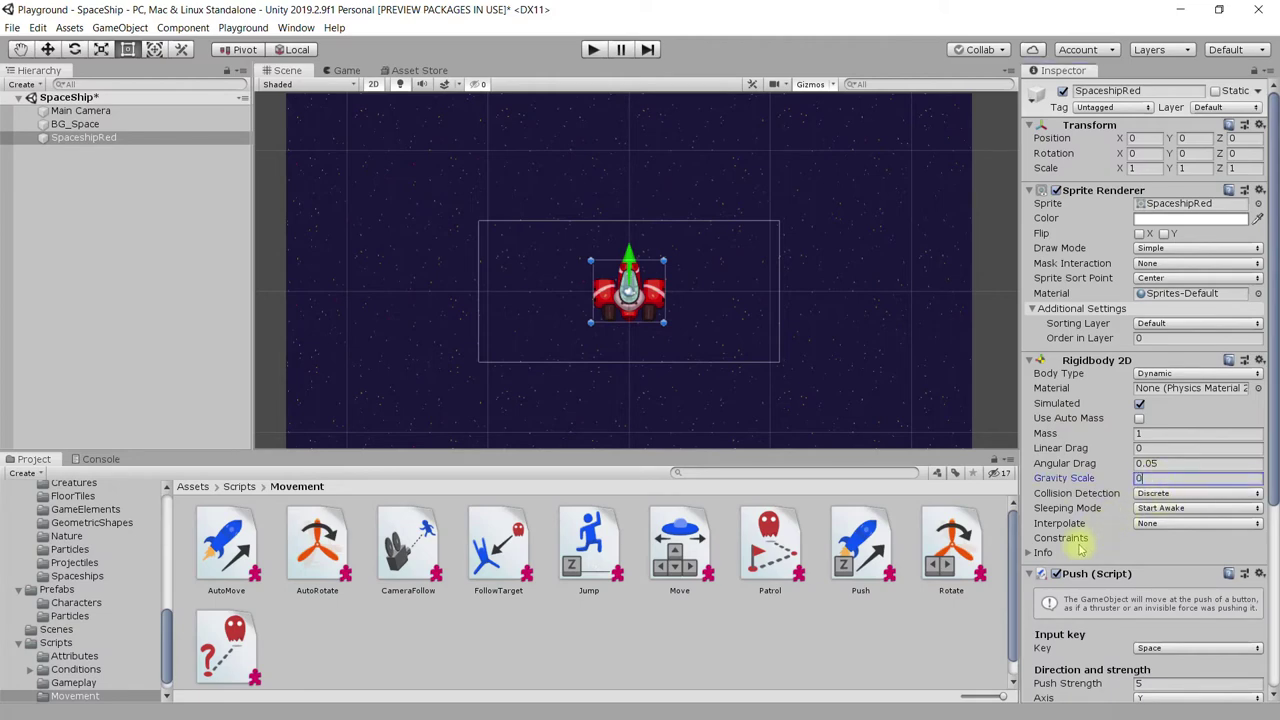
click(592, 49)
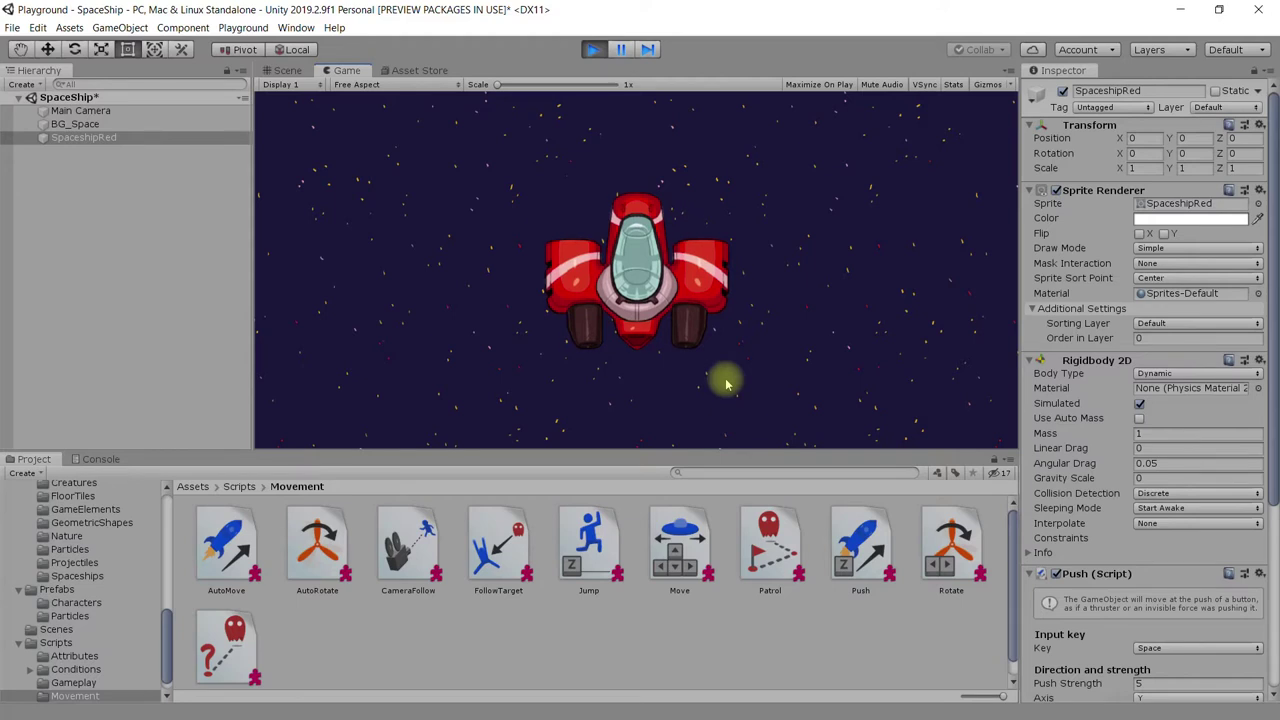
key(space)
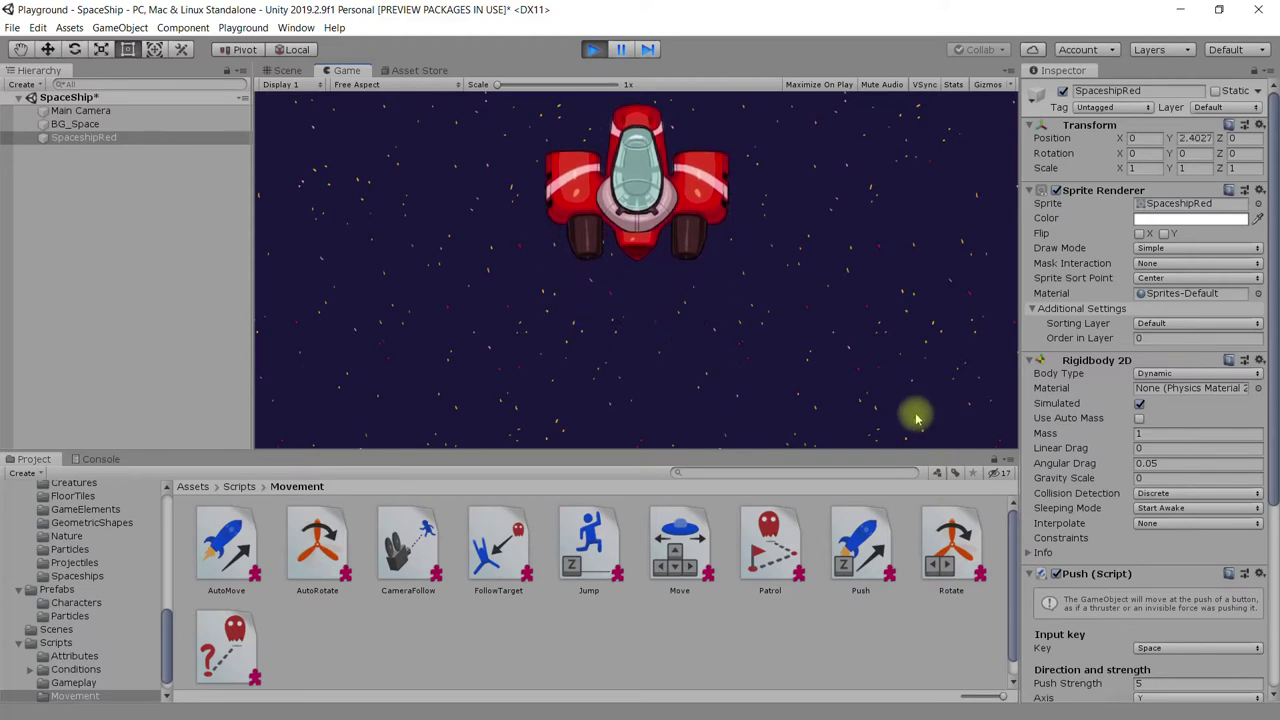
scroll(1162, 562, down, 5)
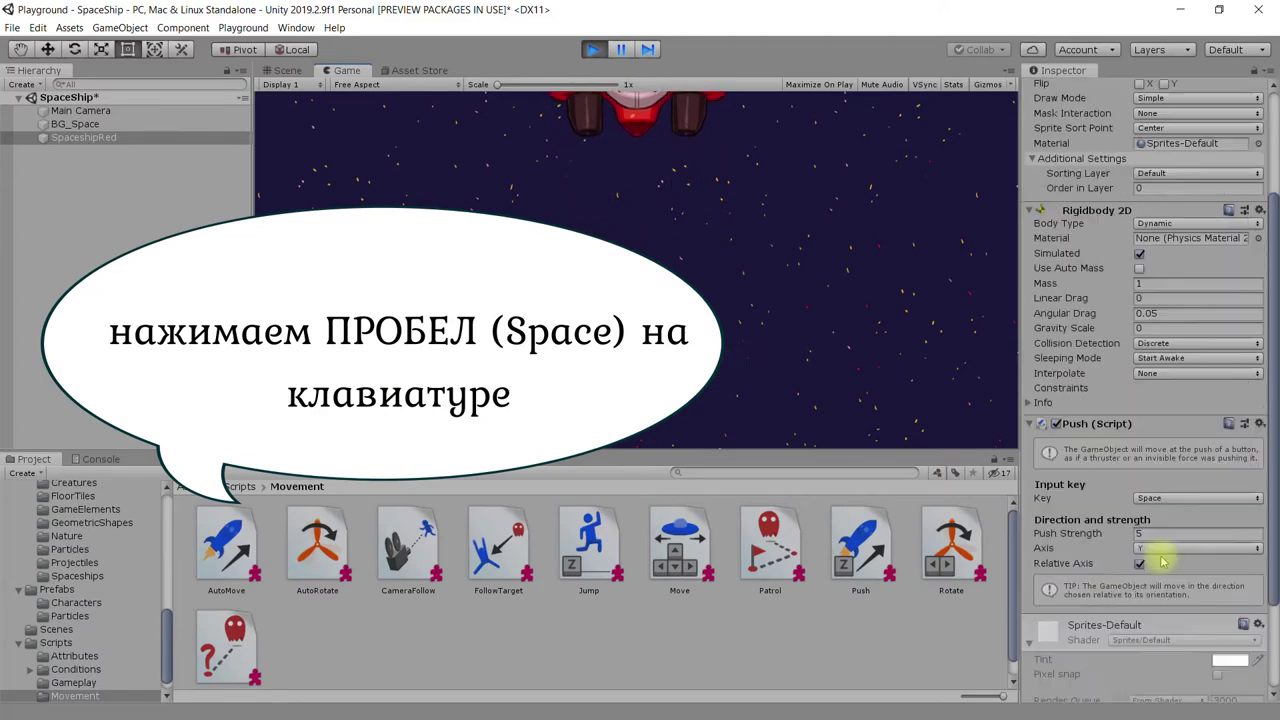
scroll(1160, 560, down, 4)
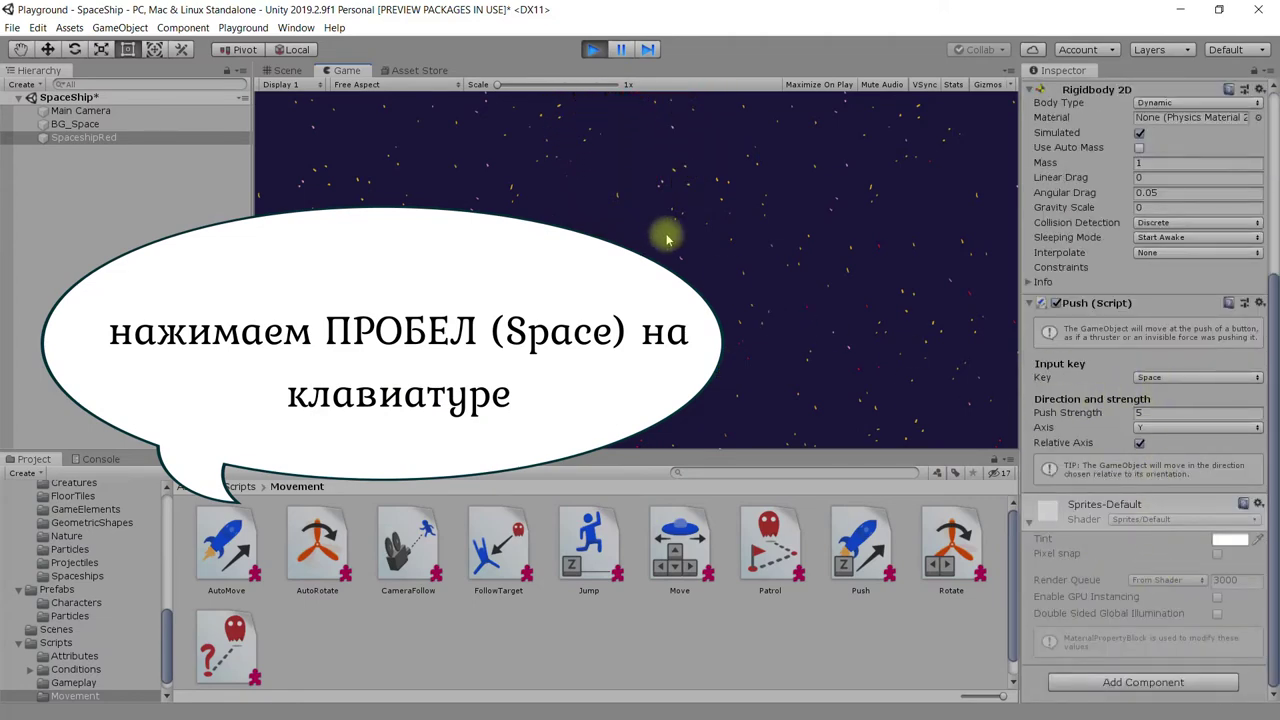
click(591, 50)
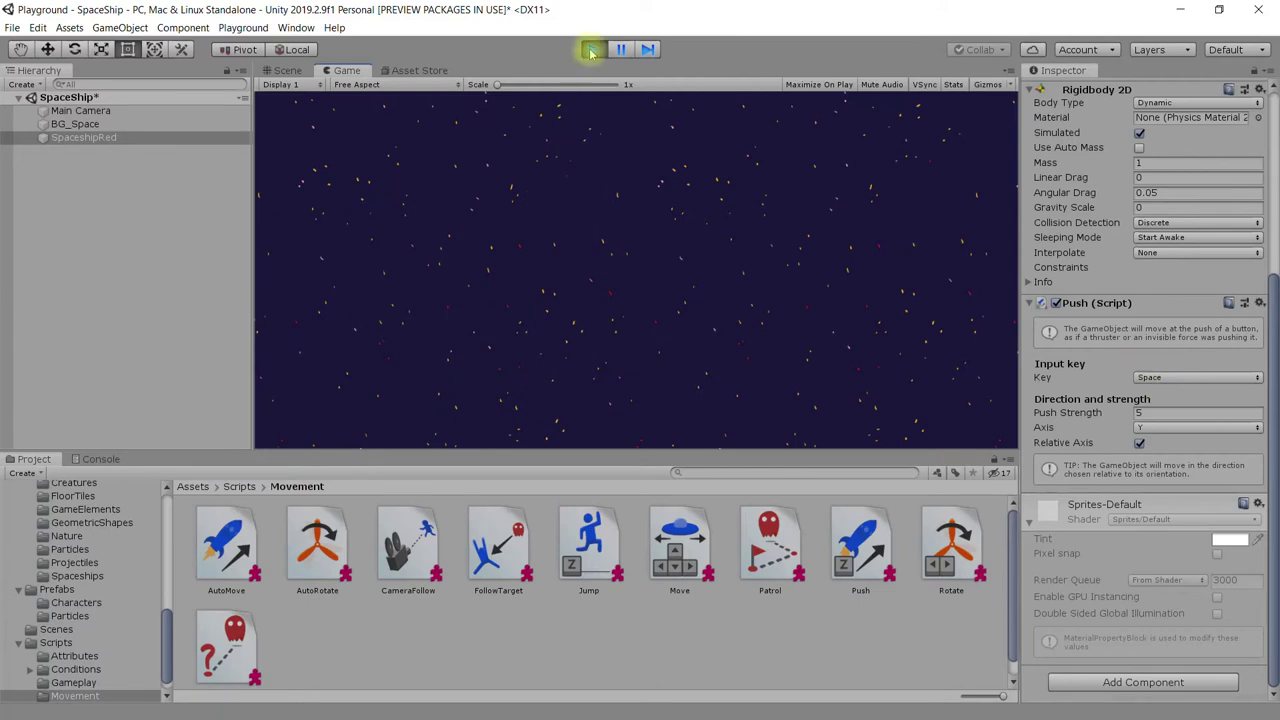
click(591, 50)
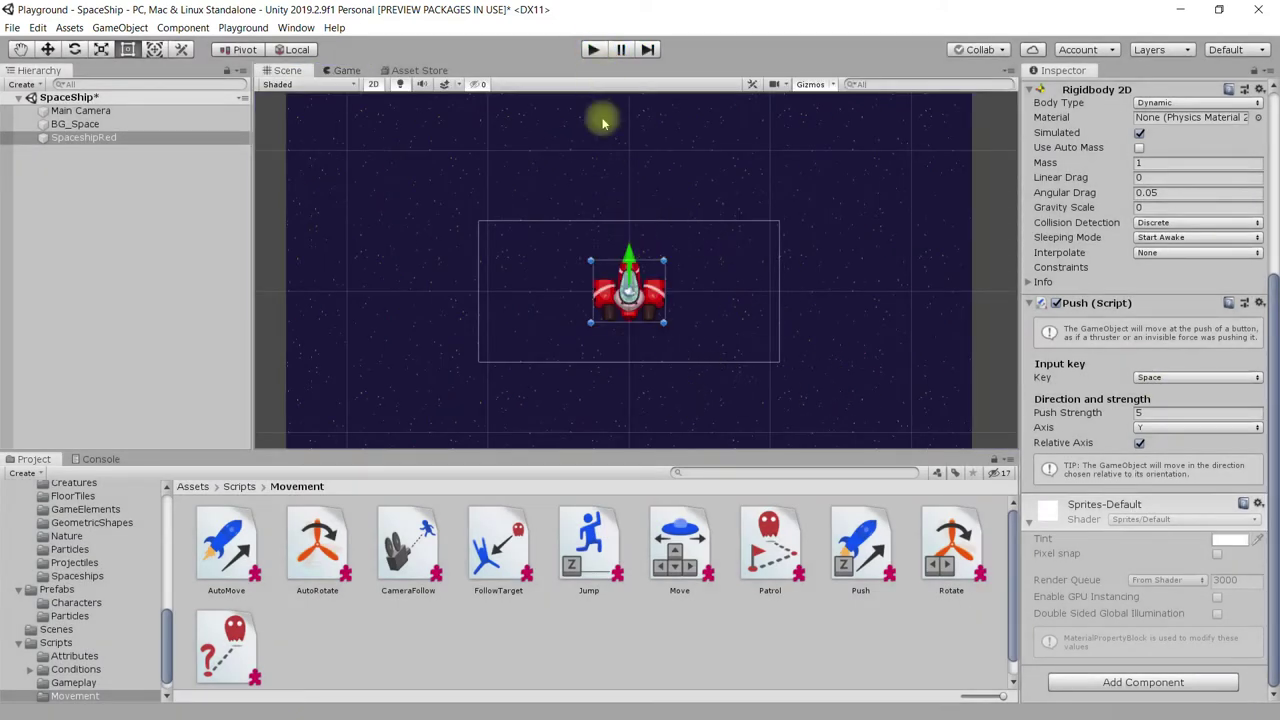
click(1166, 429)
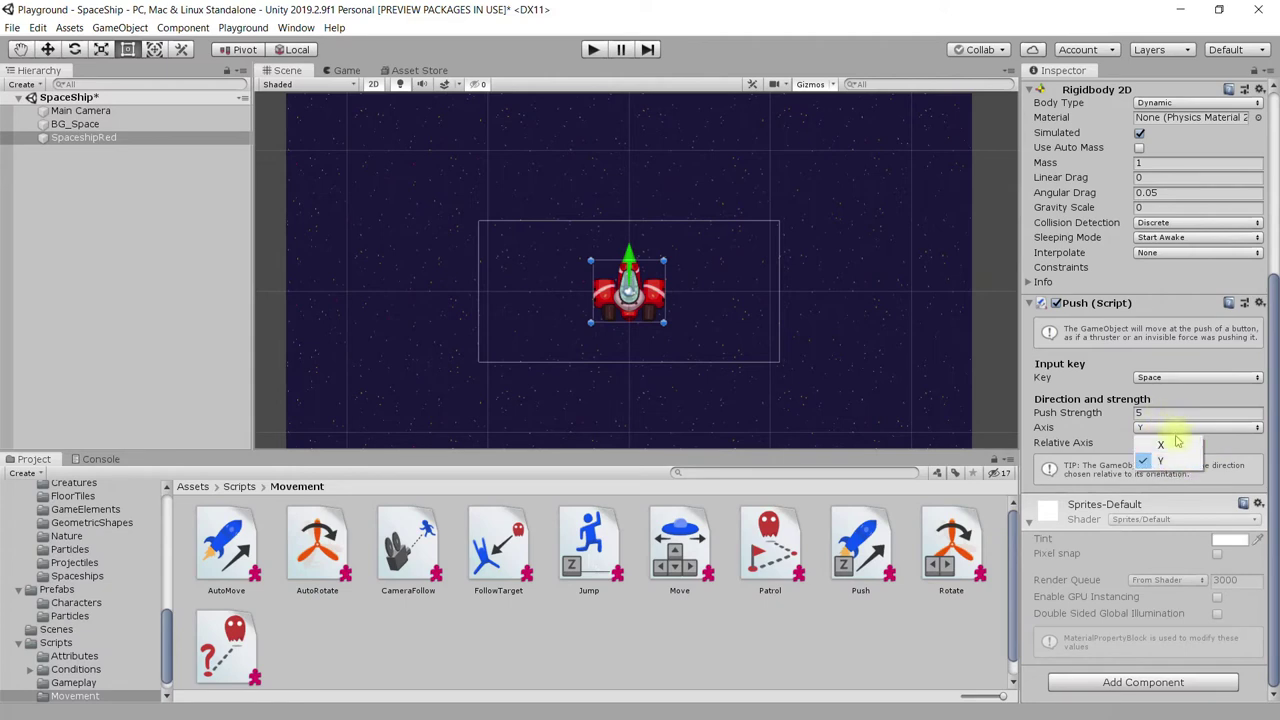
click(1176, 446)
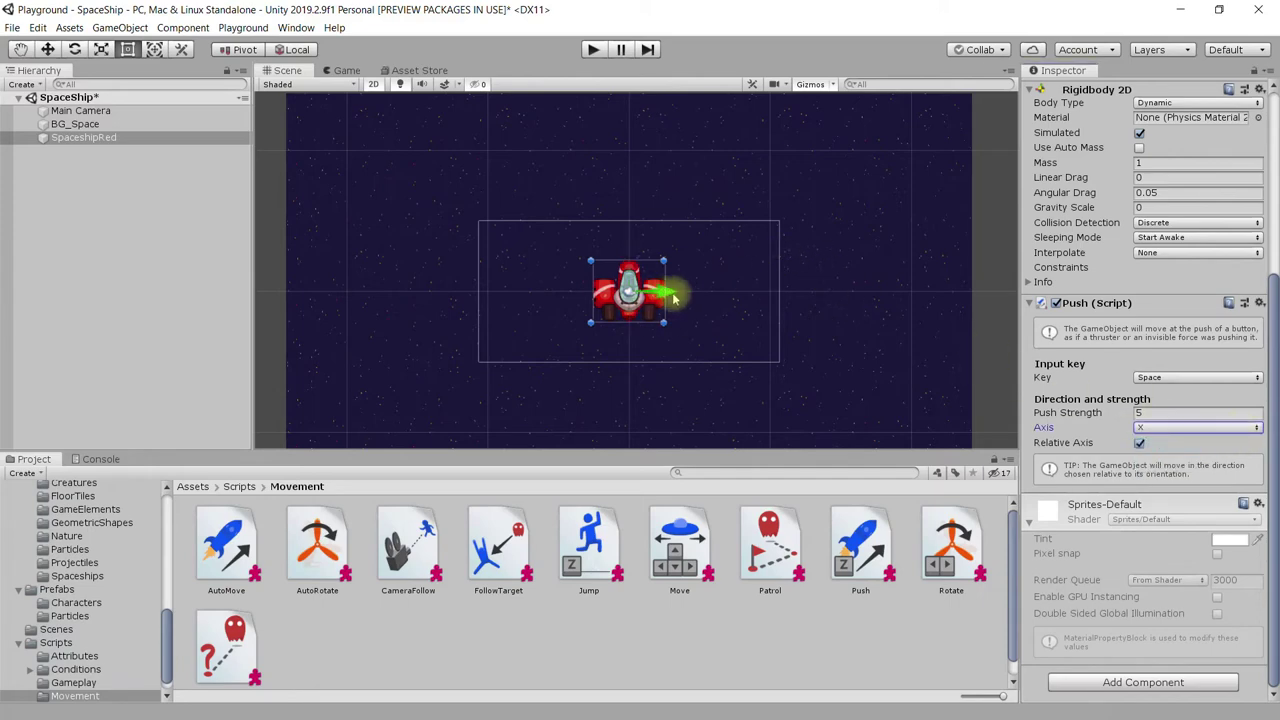
scroll(731, 289, up, 1)
scroll(731, 300, up, 2)
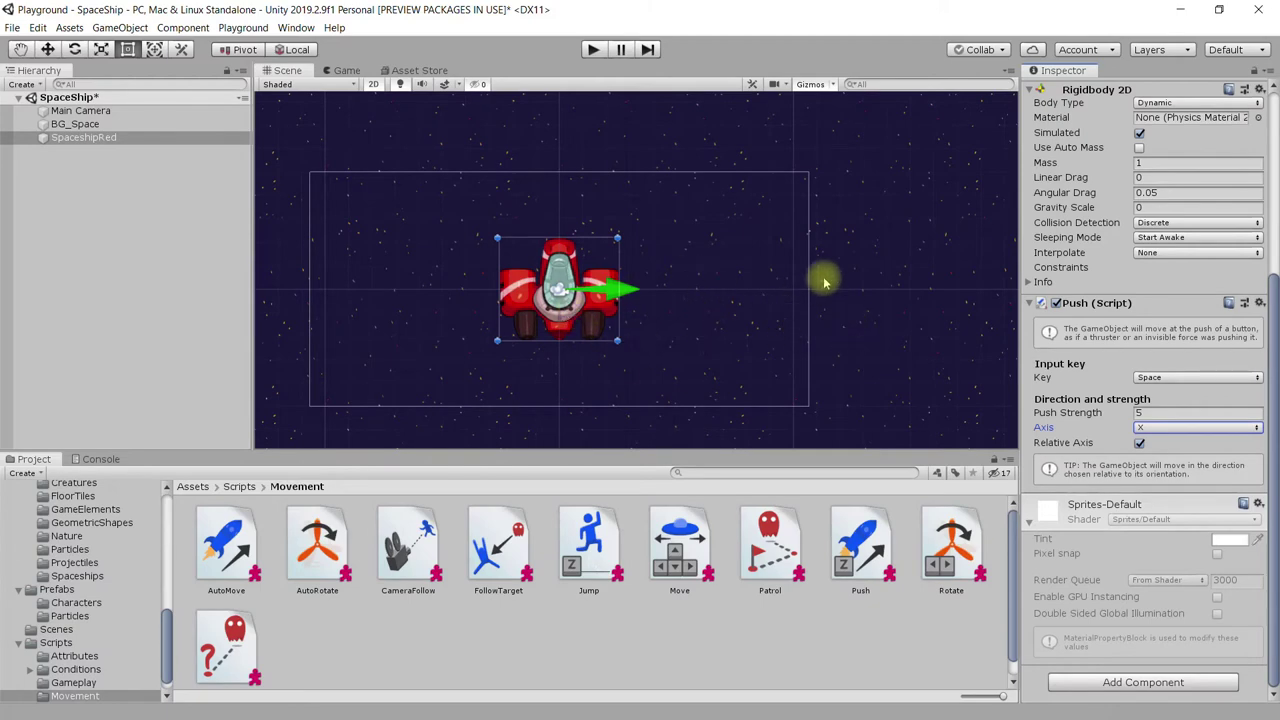
click(593, 49)
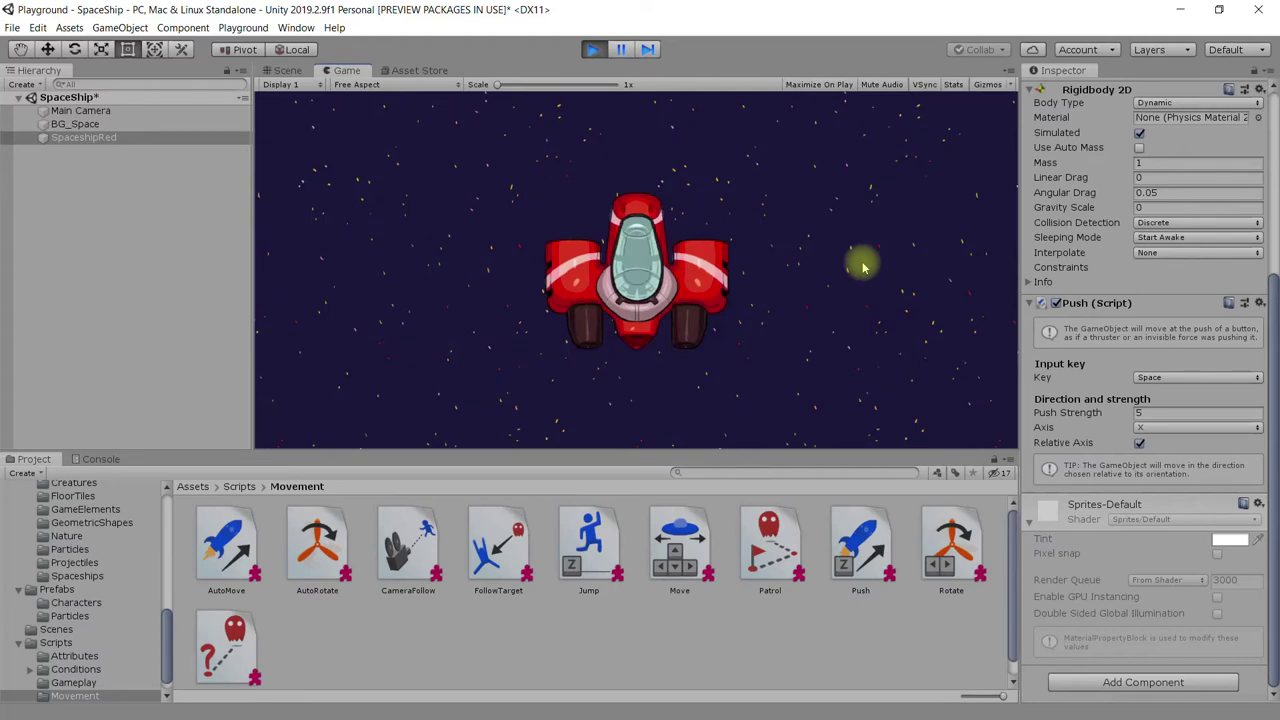
key(space)
click(593, 49)
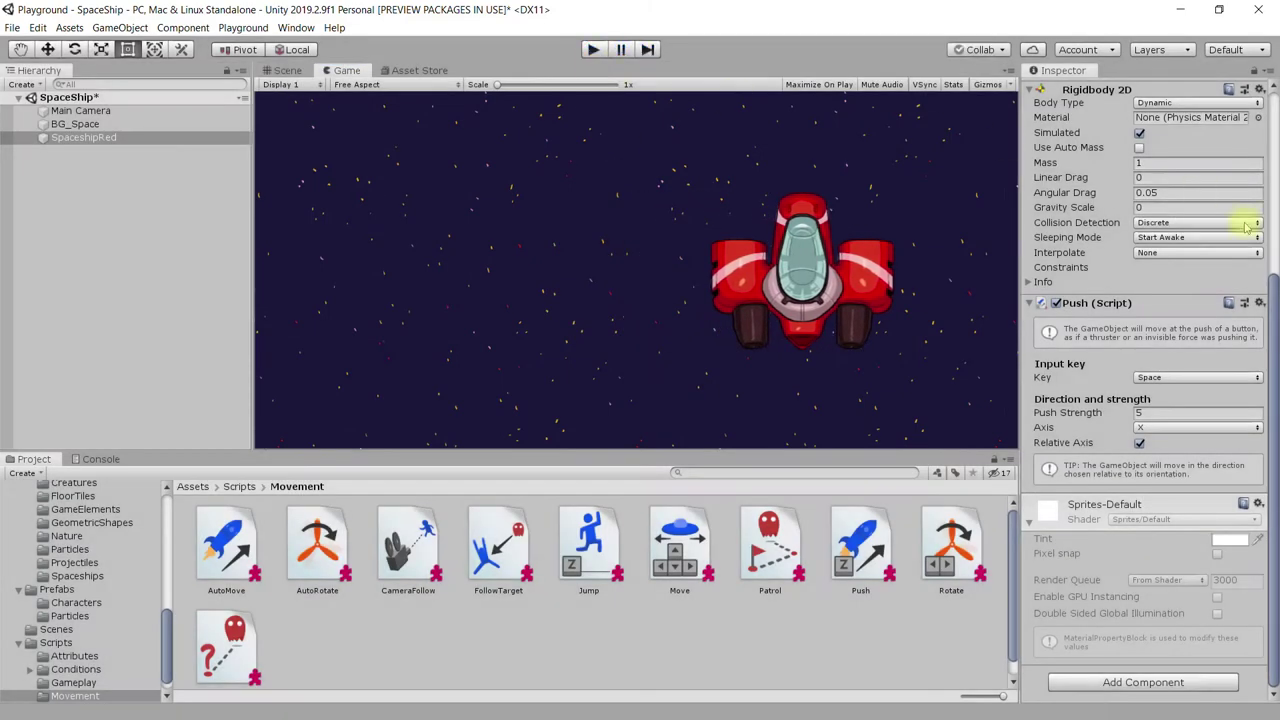
click(1210, 429)
click(1160, 460)
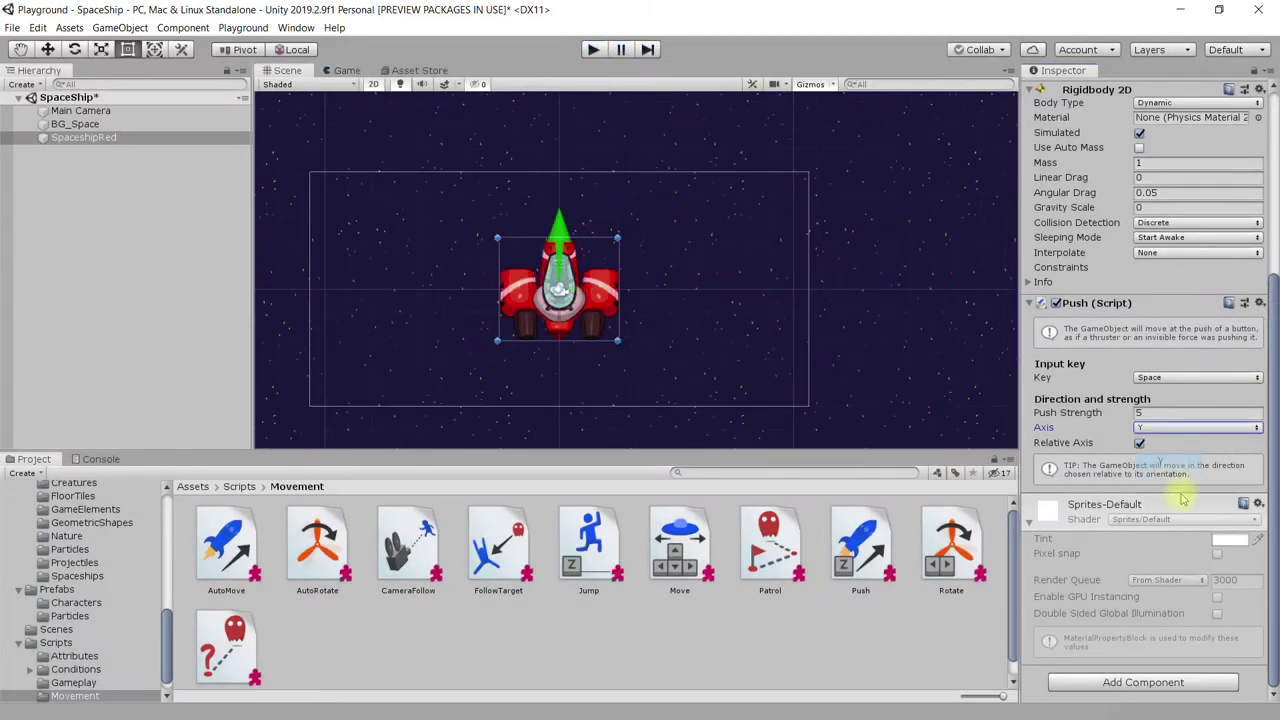
Step: Lower the ship's Push Strength from 5 to 3 and start a play test
click(1160, 413)
text(3)
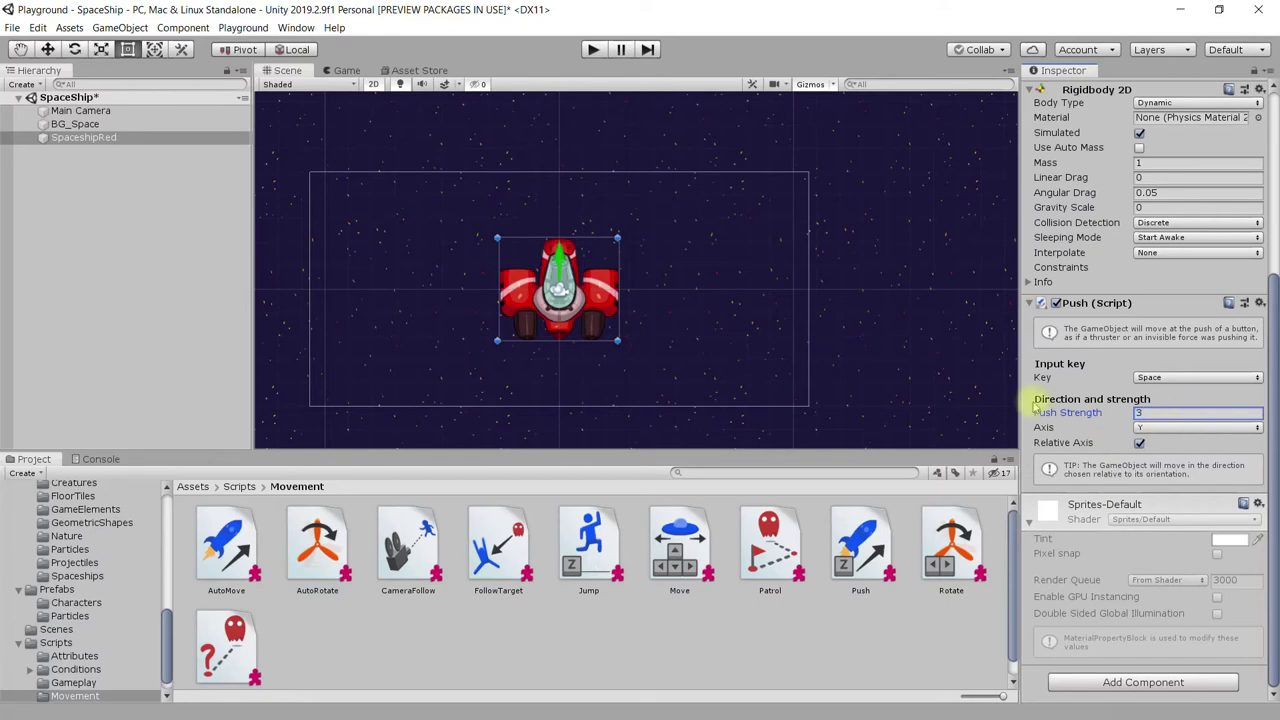
click(593, 49)
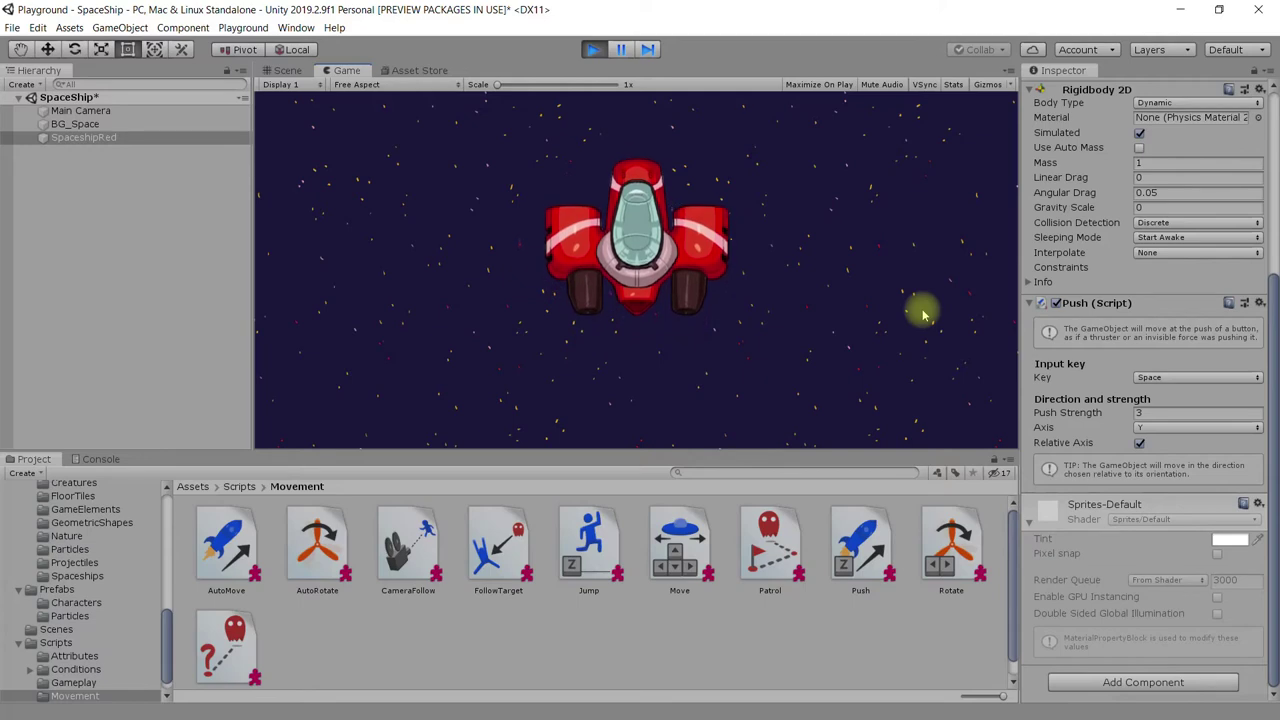
Step: Stop the play test, keep Space as the push key at strength 3, and save with Ctrl+S
click(592, 50)
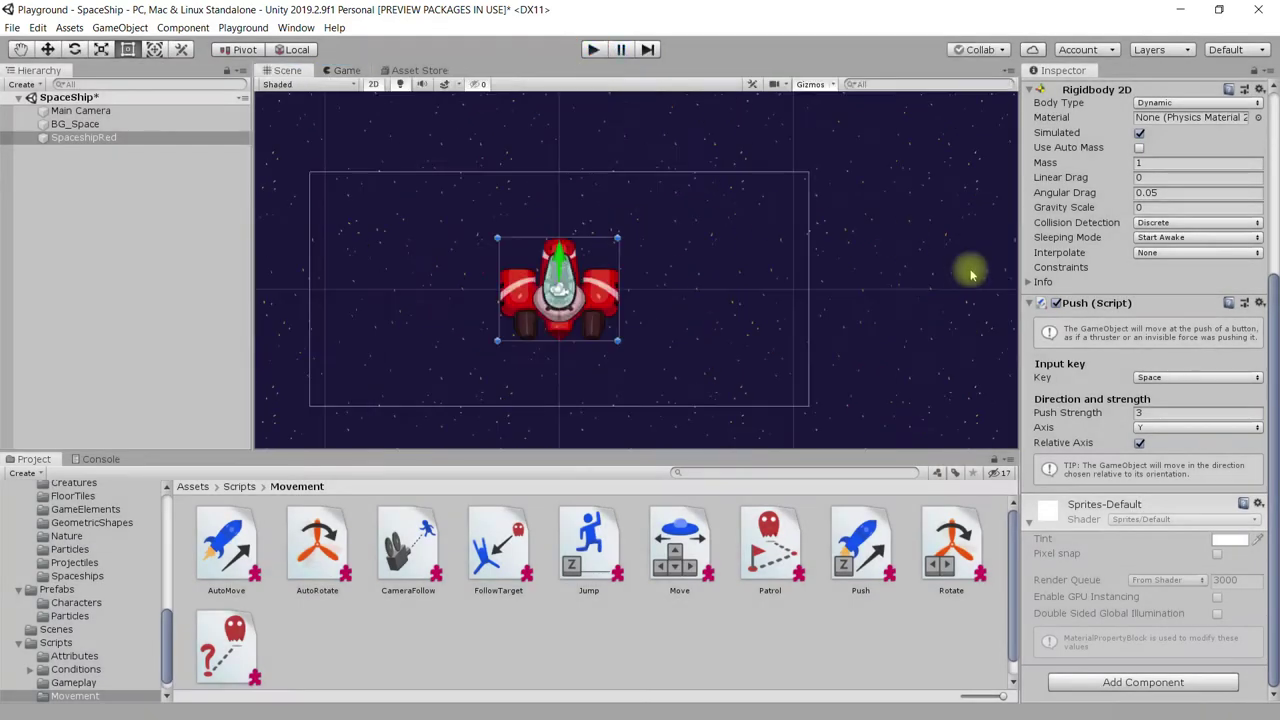
click(1157, 413)
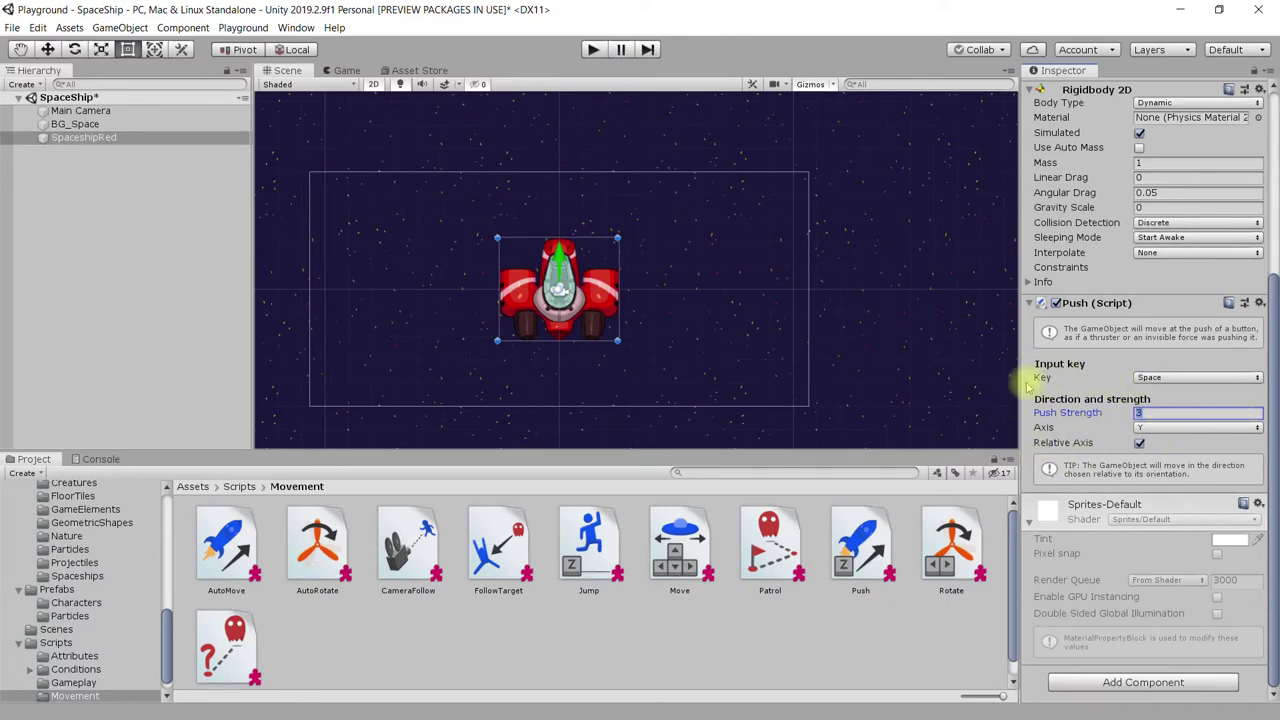
click(1181, 379)
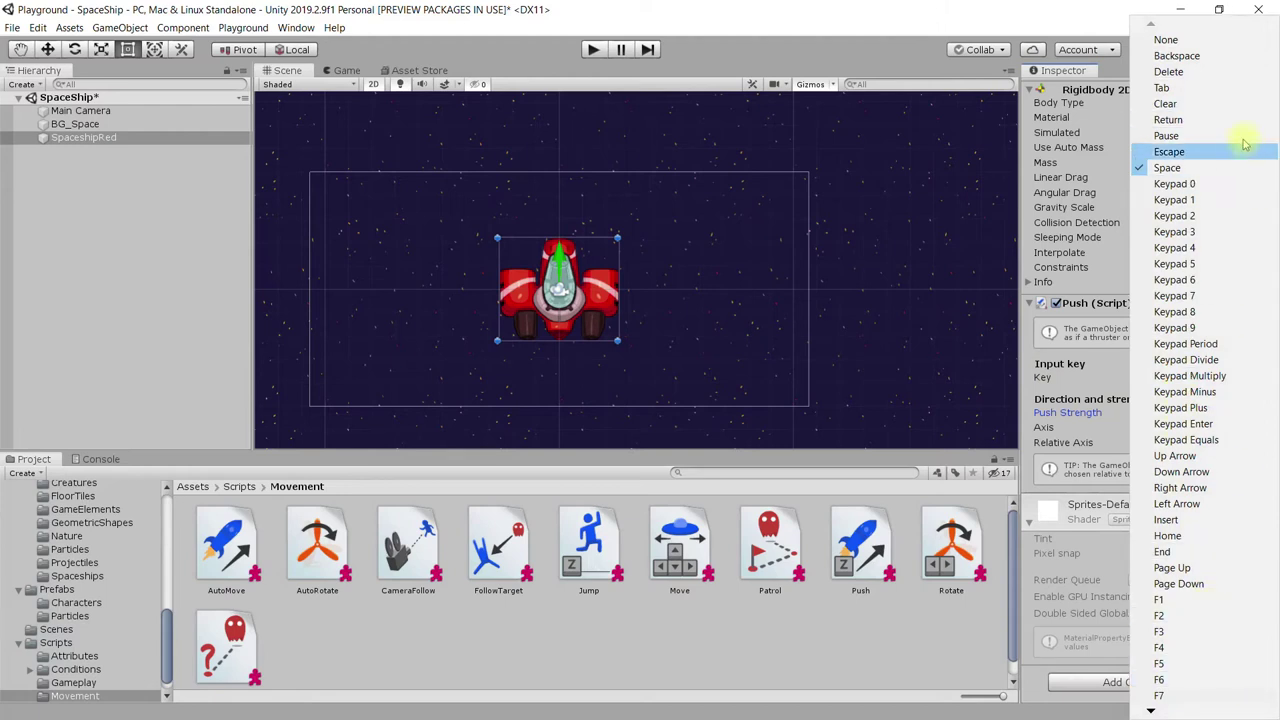
click(700, 620)
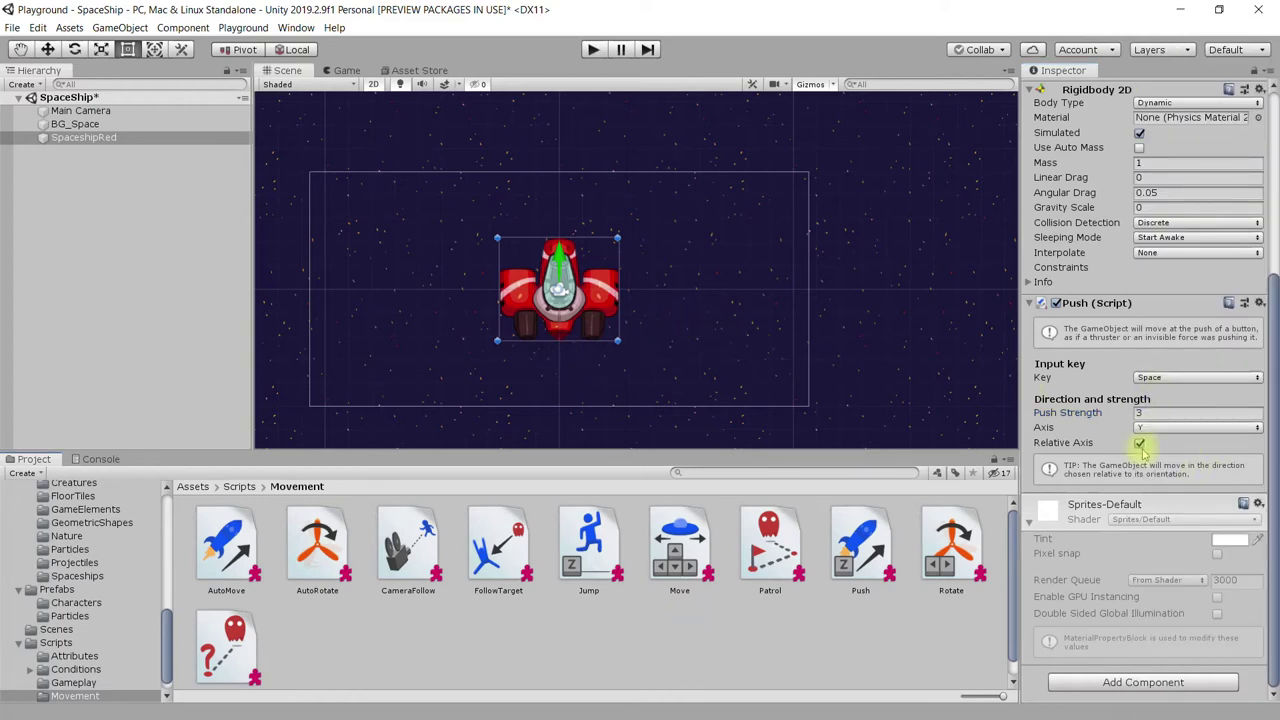
key(ctrl+s)
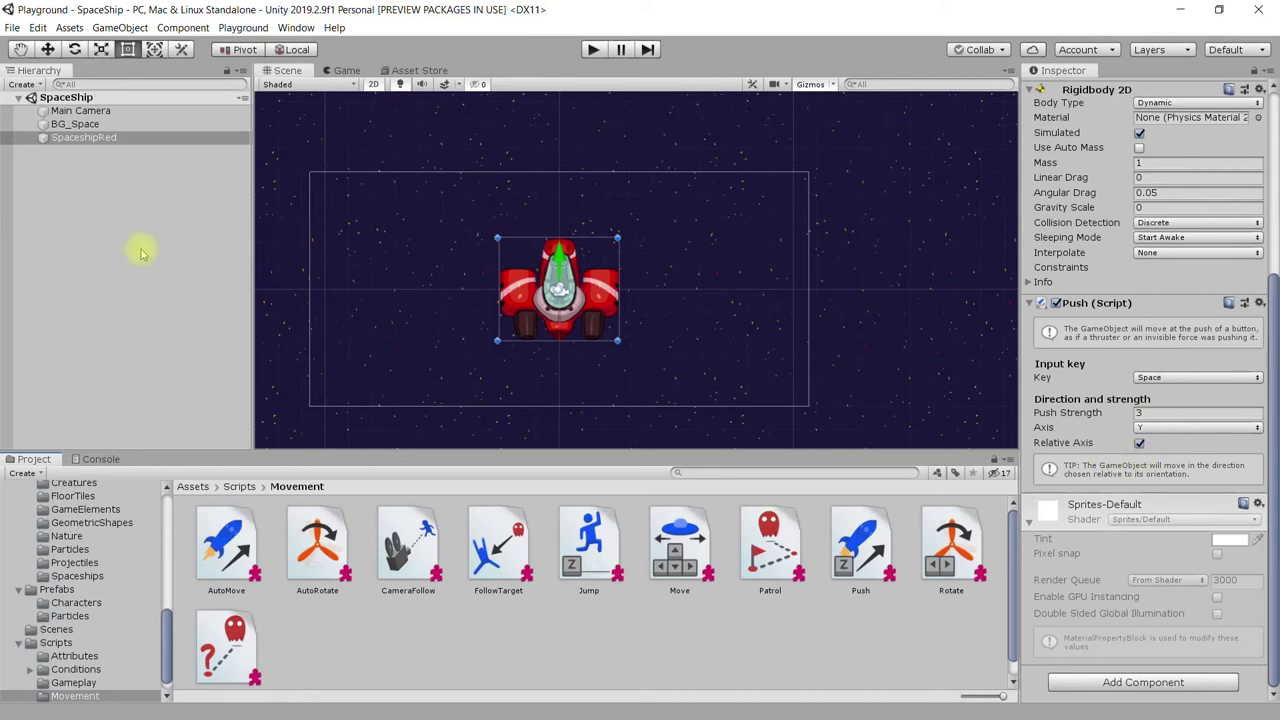
click(13, 27)
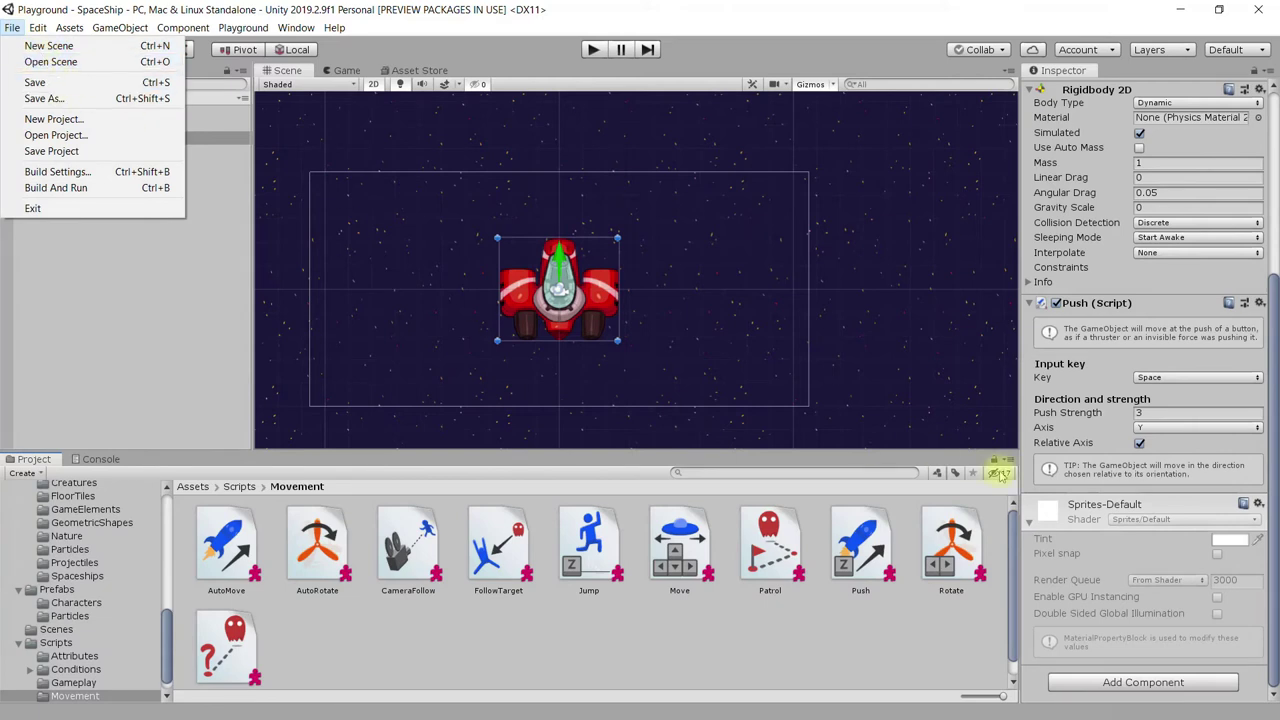
Step: Open the Scenes folder showing SpaceShip beside SampleScene, select SpaceshipRed, and start another play test
click(191, 487)
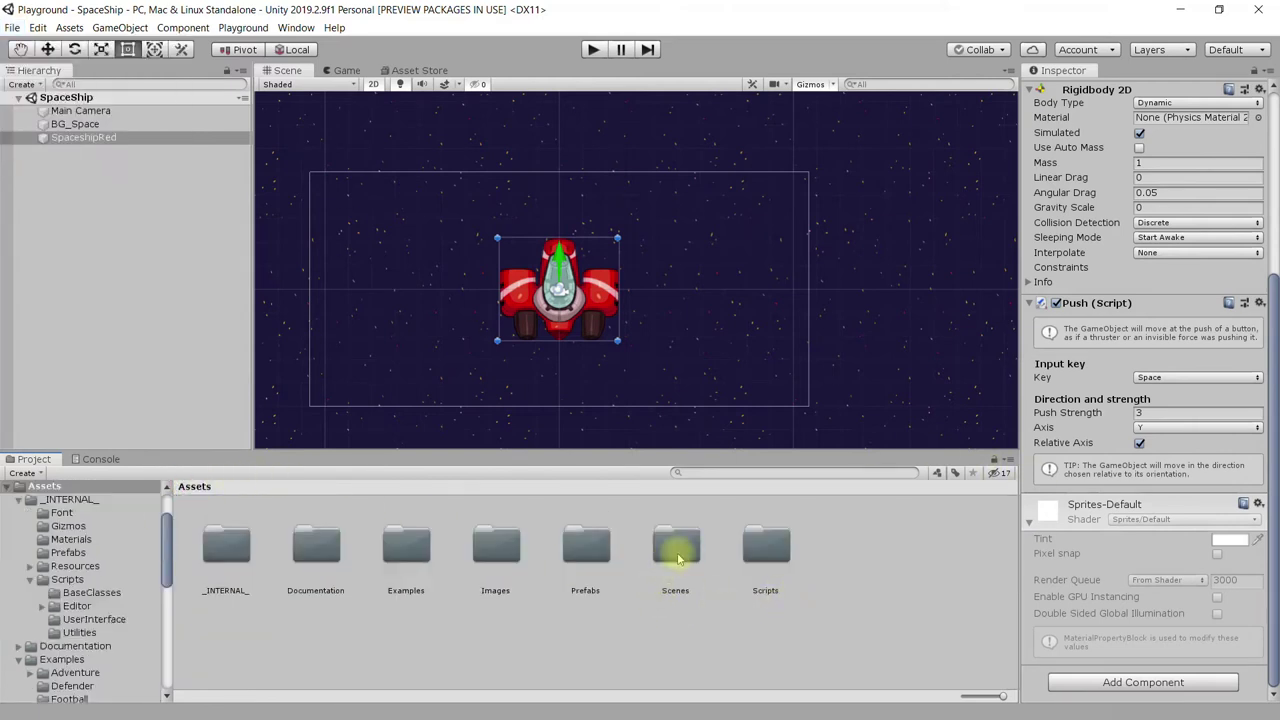
double_click(676, 548)
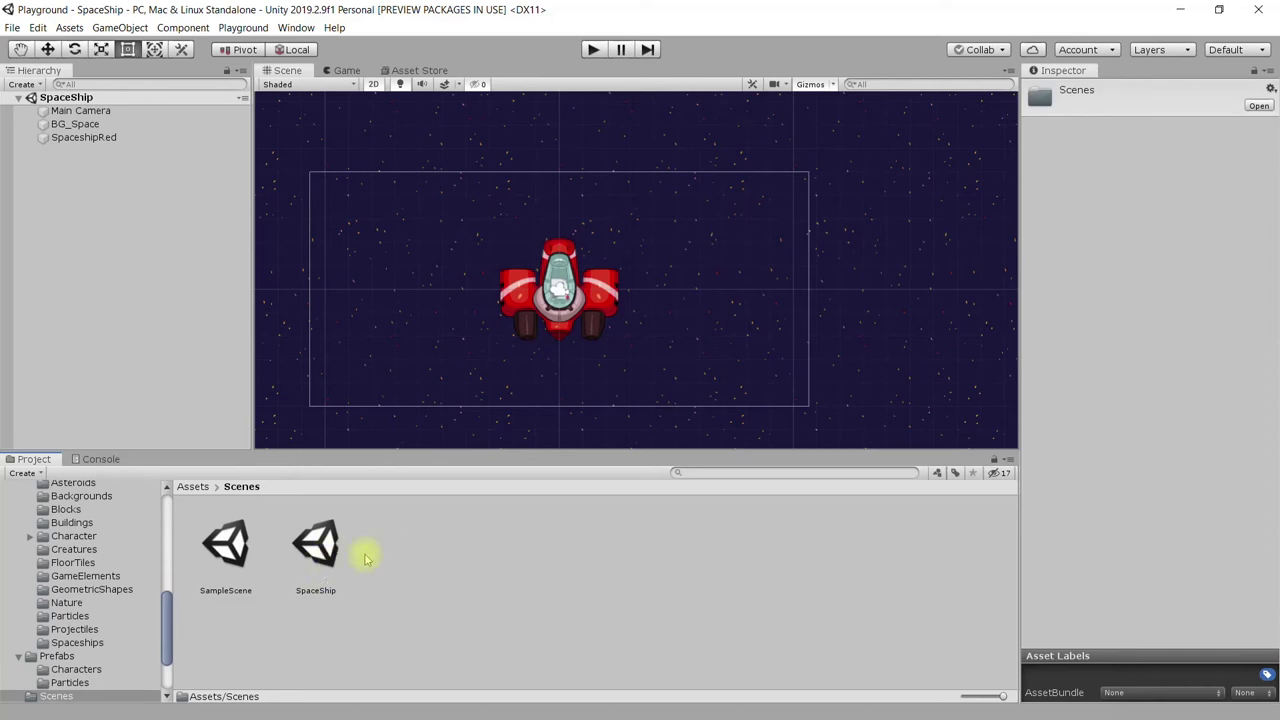
click(570, 290)
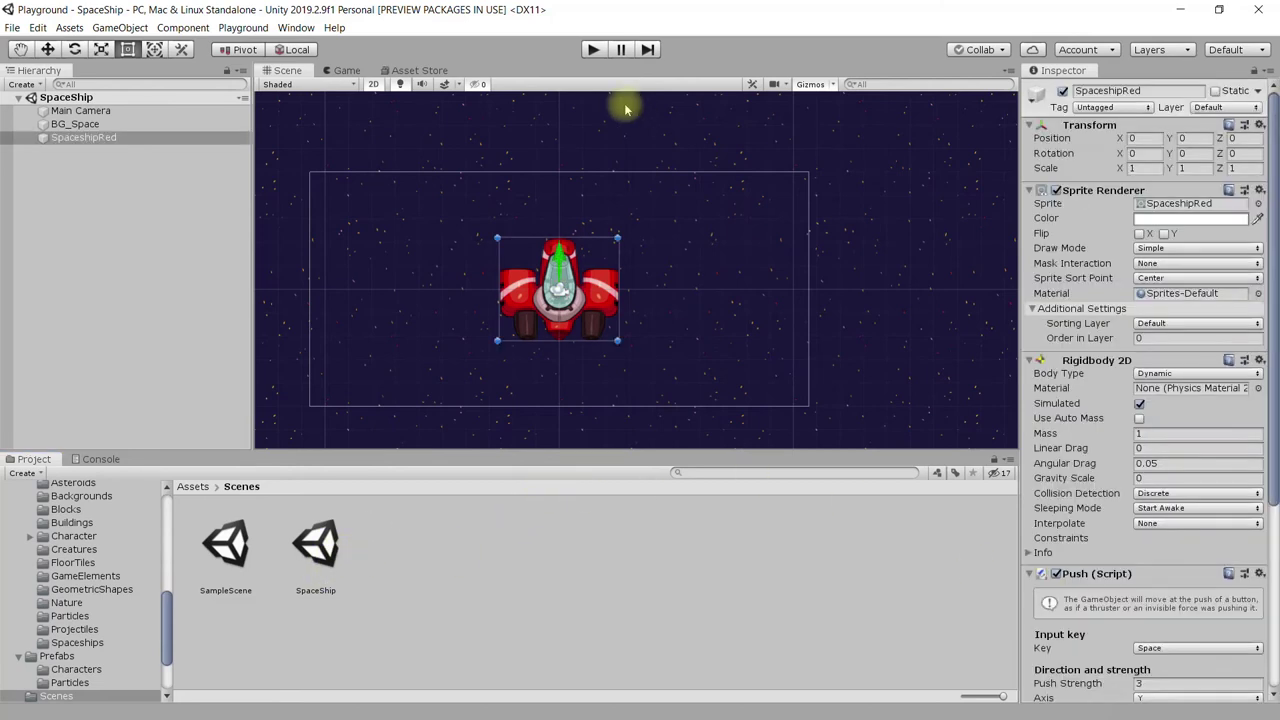
click(594, 50)
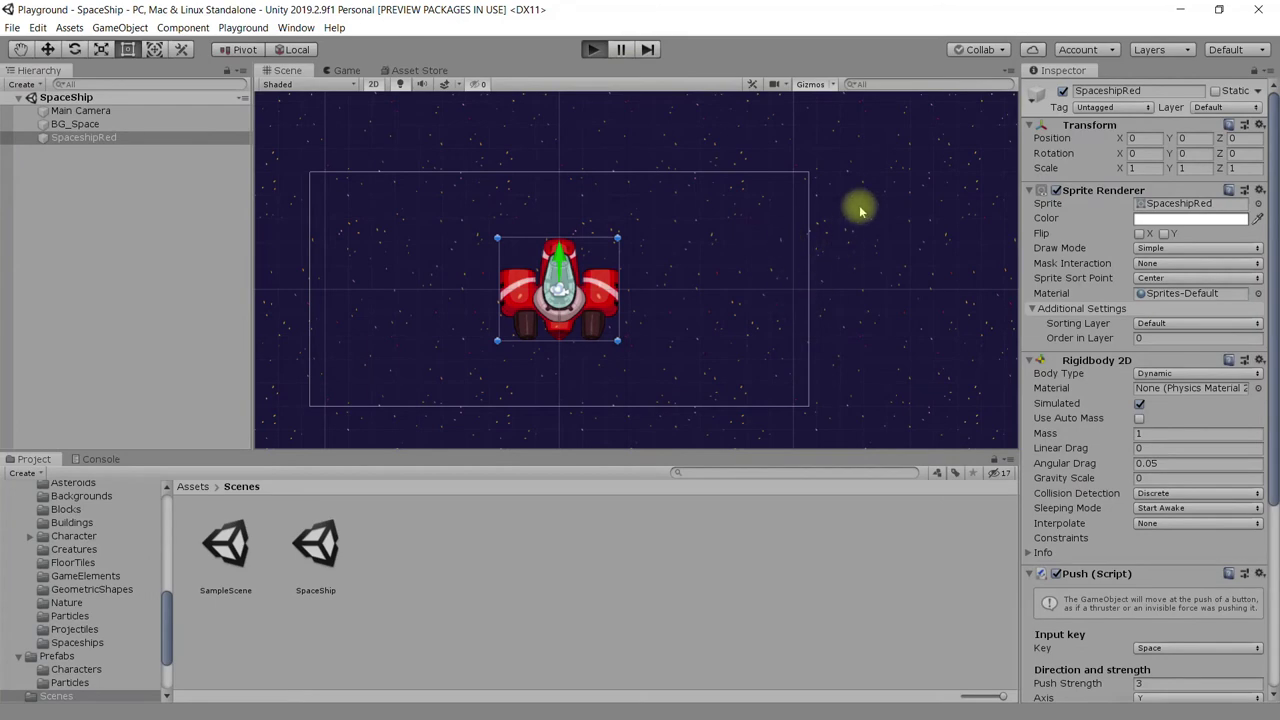
click(592, 48)
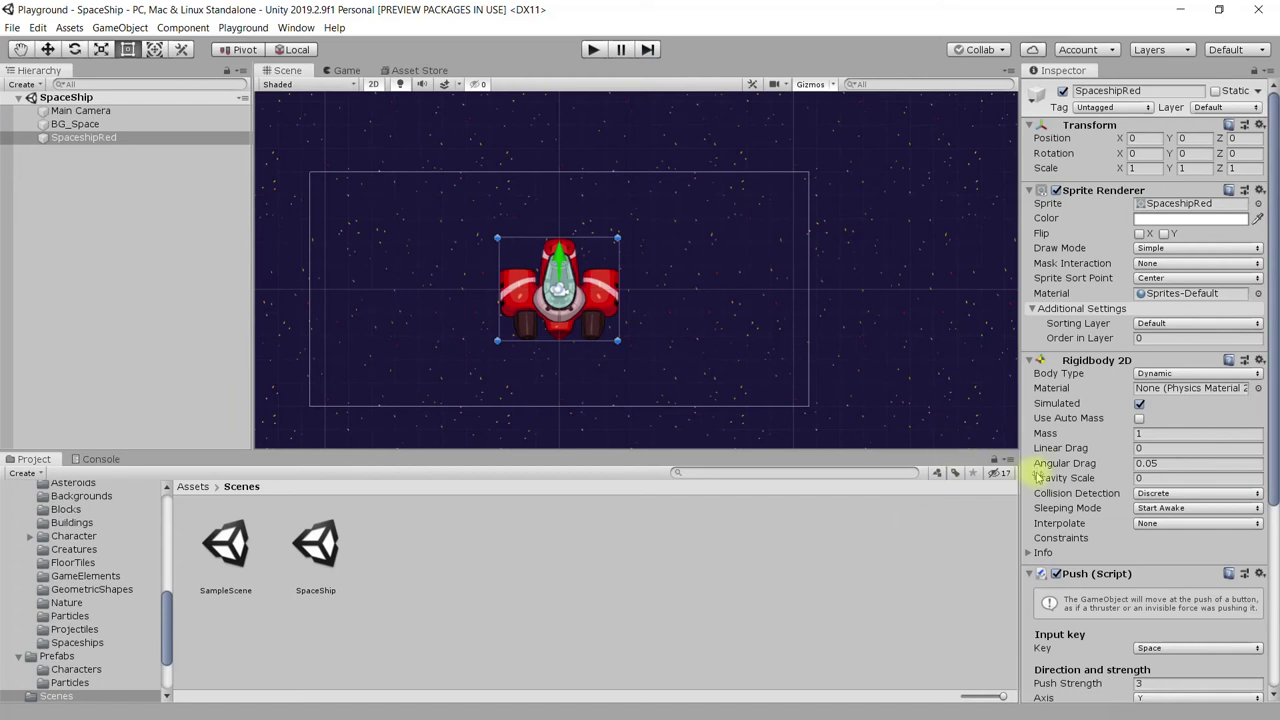
scroll(1085, 485, down, 3)
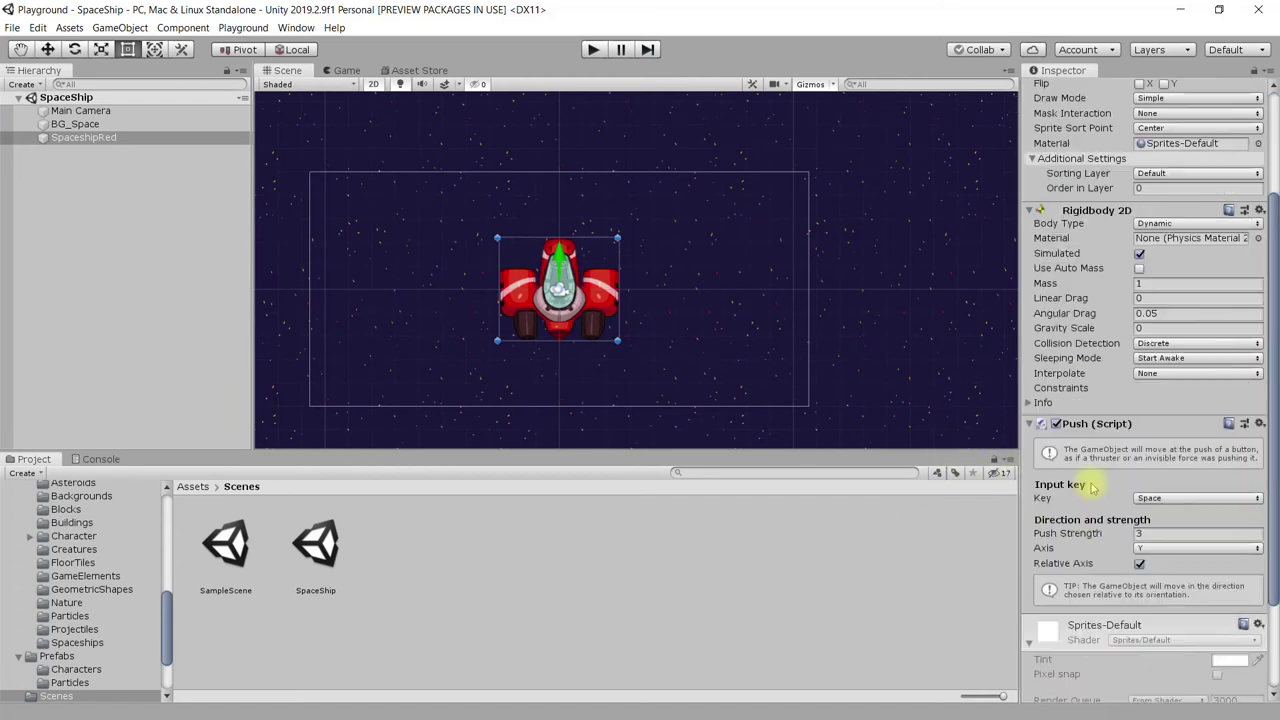
scroll(1060, 495, down, 2)
Step: Add the Rotate script to SpaceshipRed by searching 'rota' in Add Component
click(1107, 684)
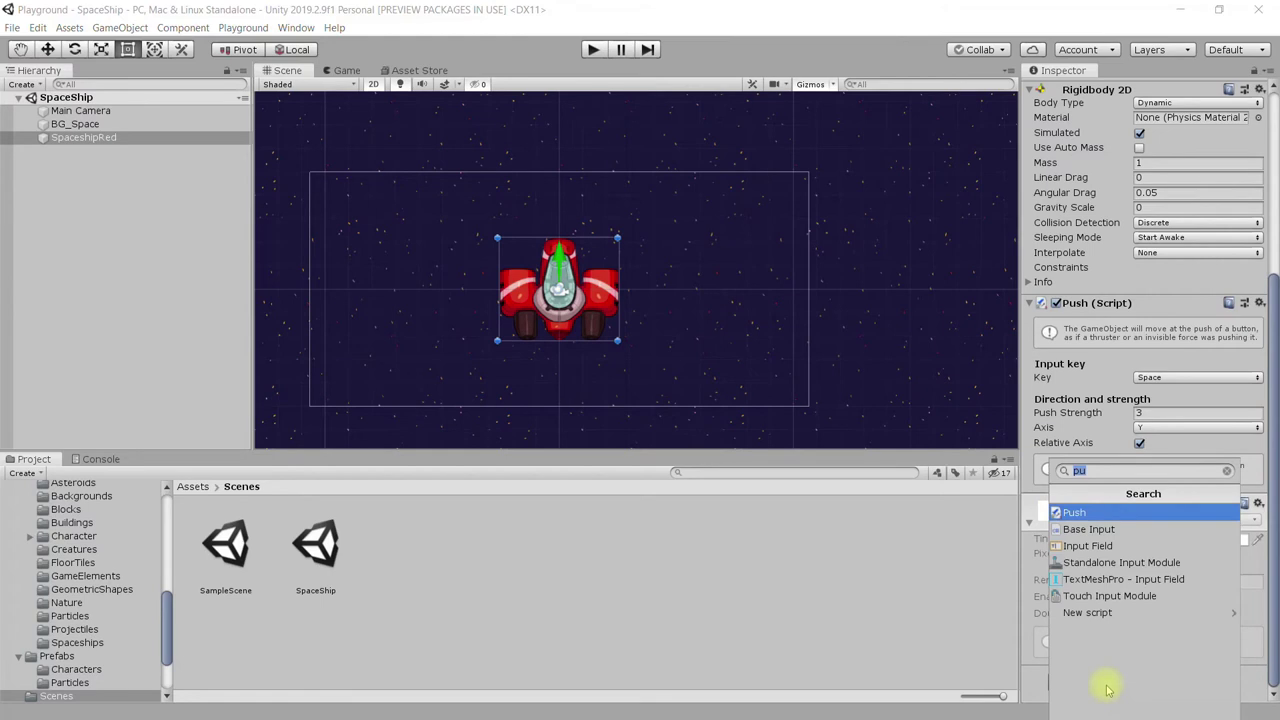
text(rota)
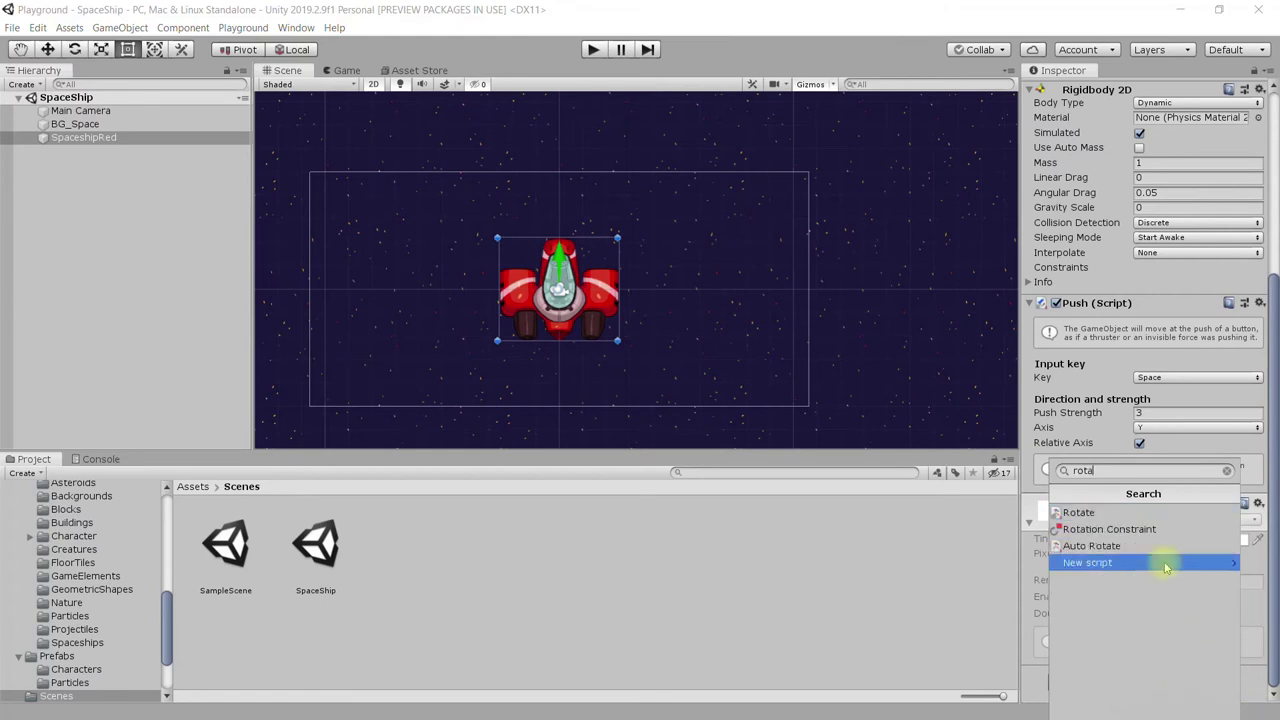
click(1109, 514)
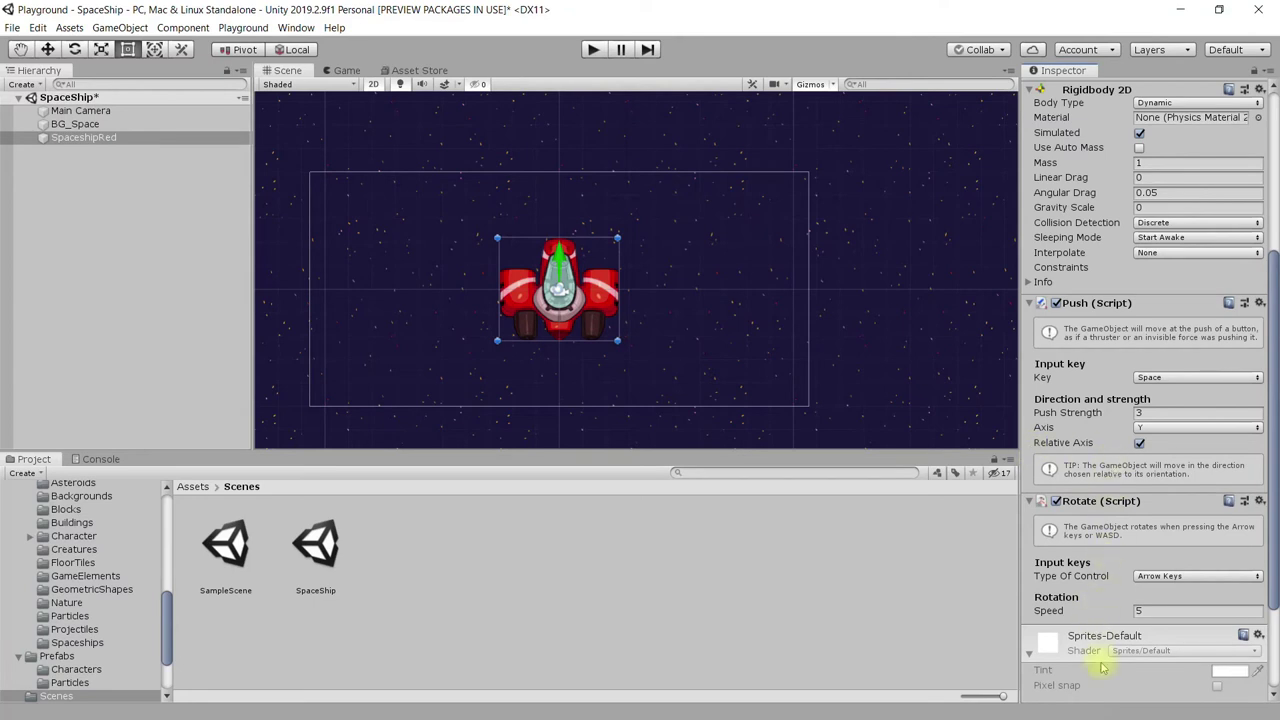
scroll(1090, 580, down, 3)
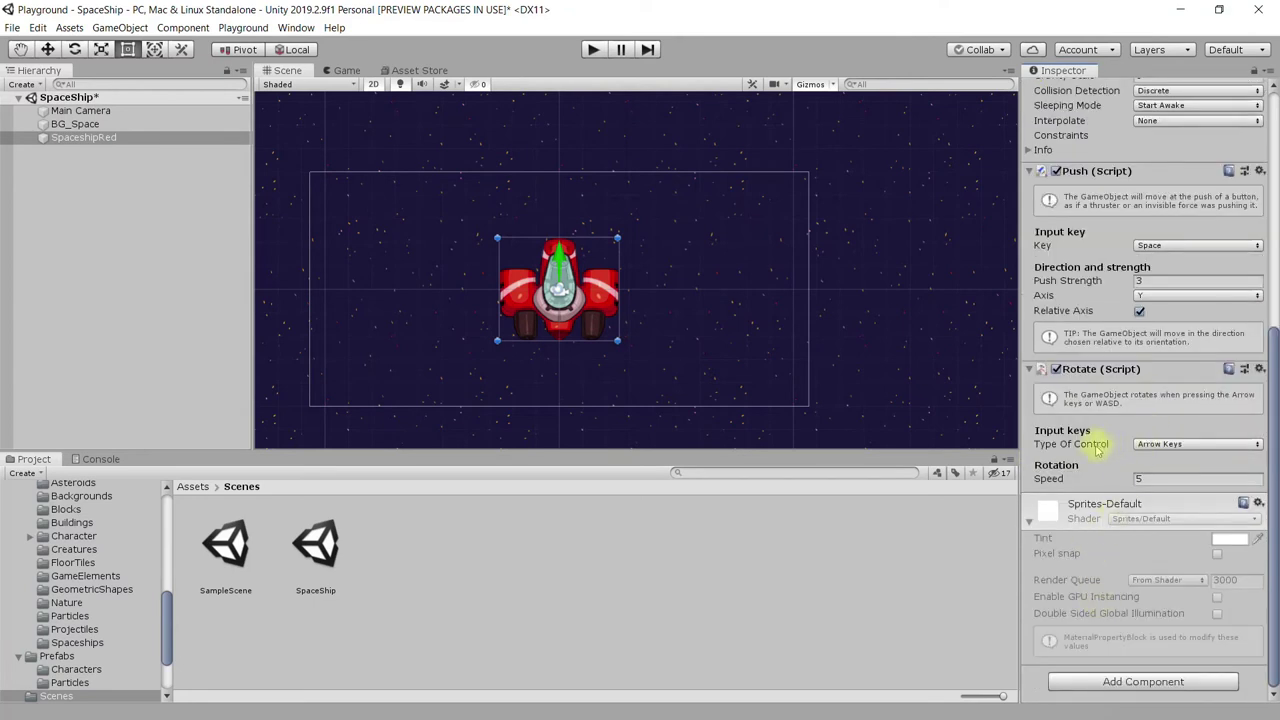
Step: Set Rotate's Type Of Control to WASD, keeping speed 5, and start the game
click(1179, 446)
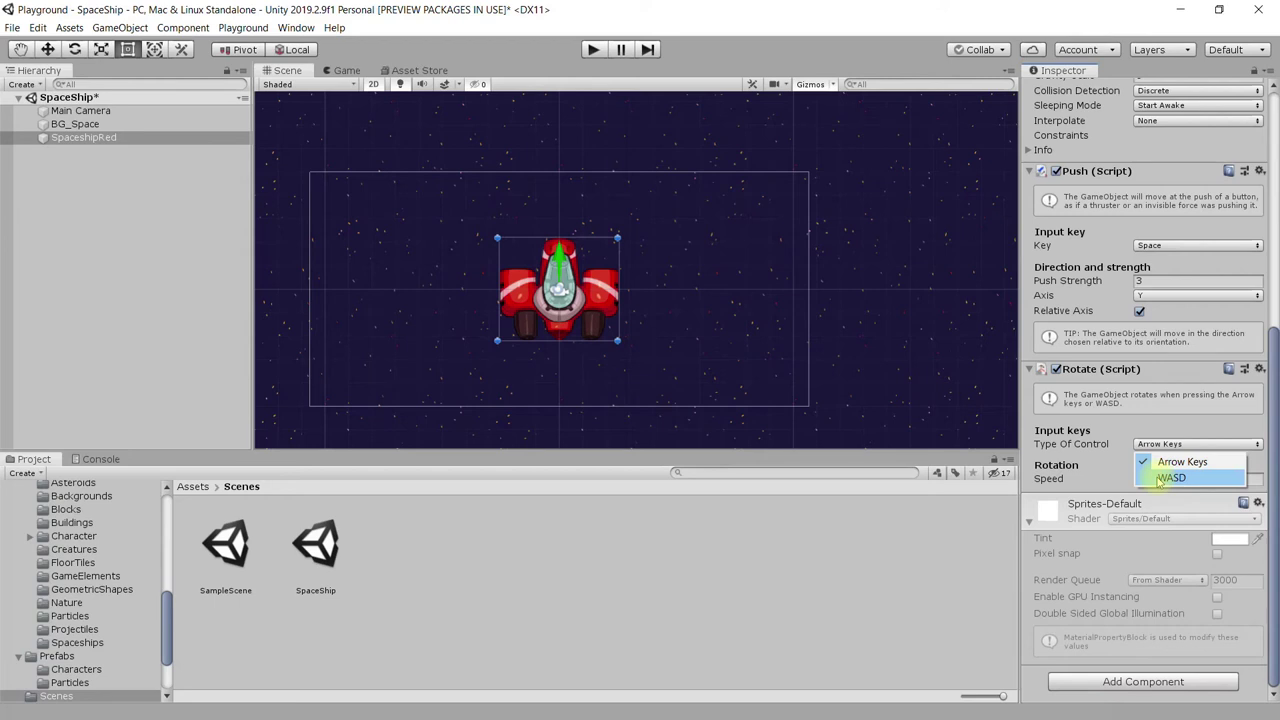
click(1160, 479)
click(1151, 479)
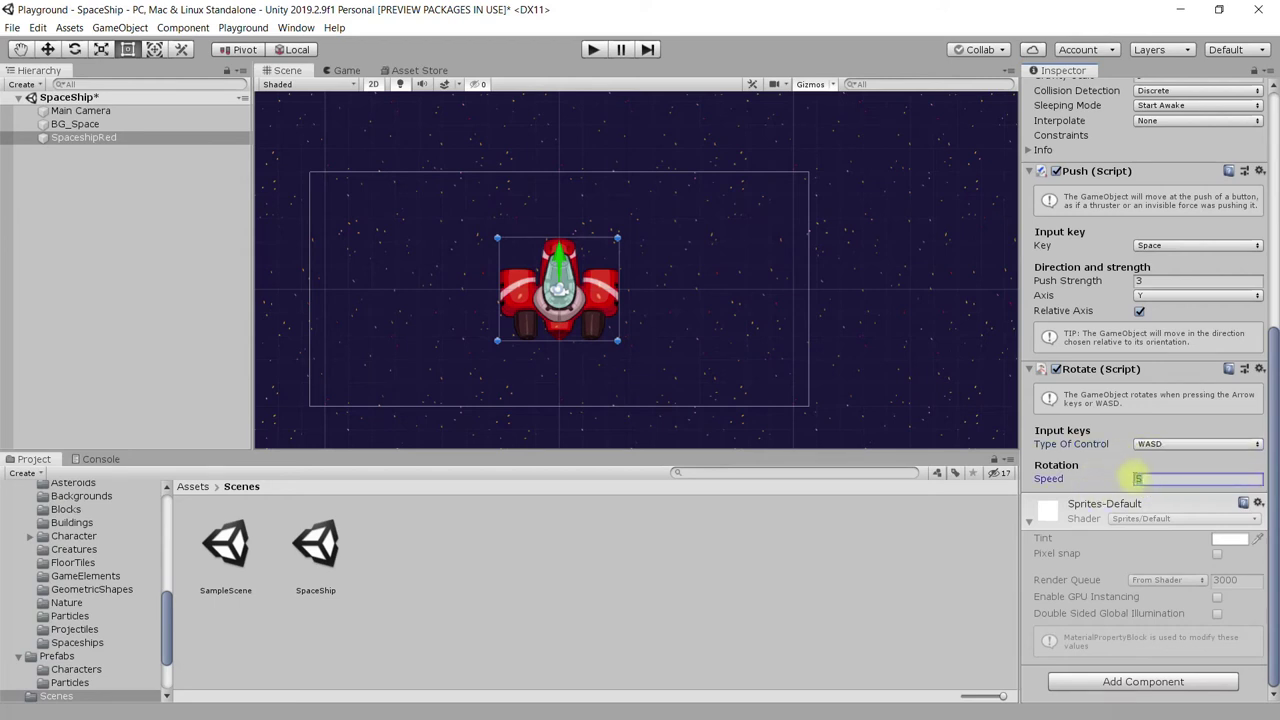
click(592, 49)
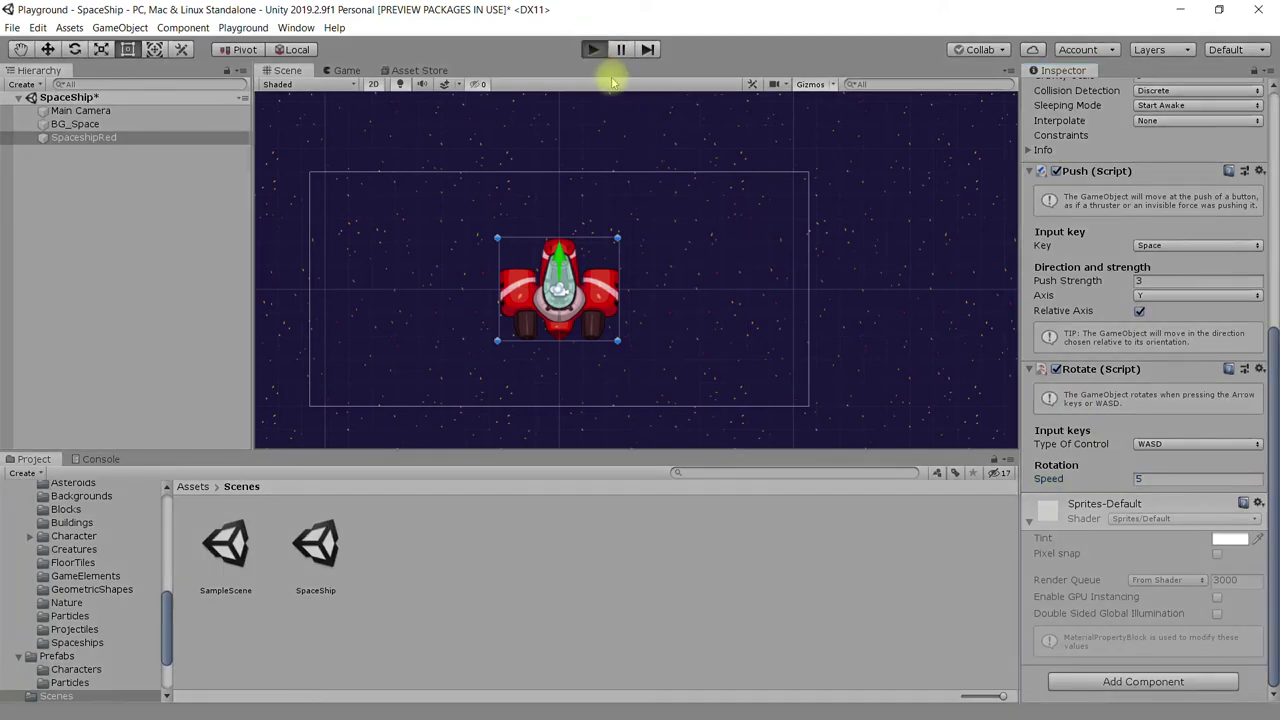
Step: Steer the running ship counterclockwise and clockwise with the A and D keys
key(a)
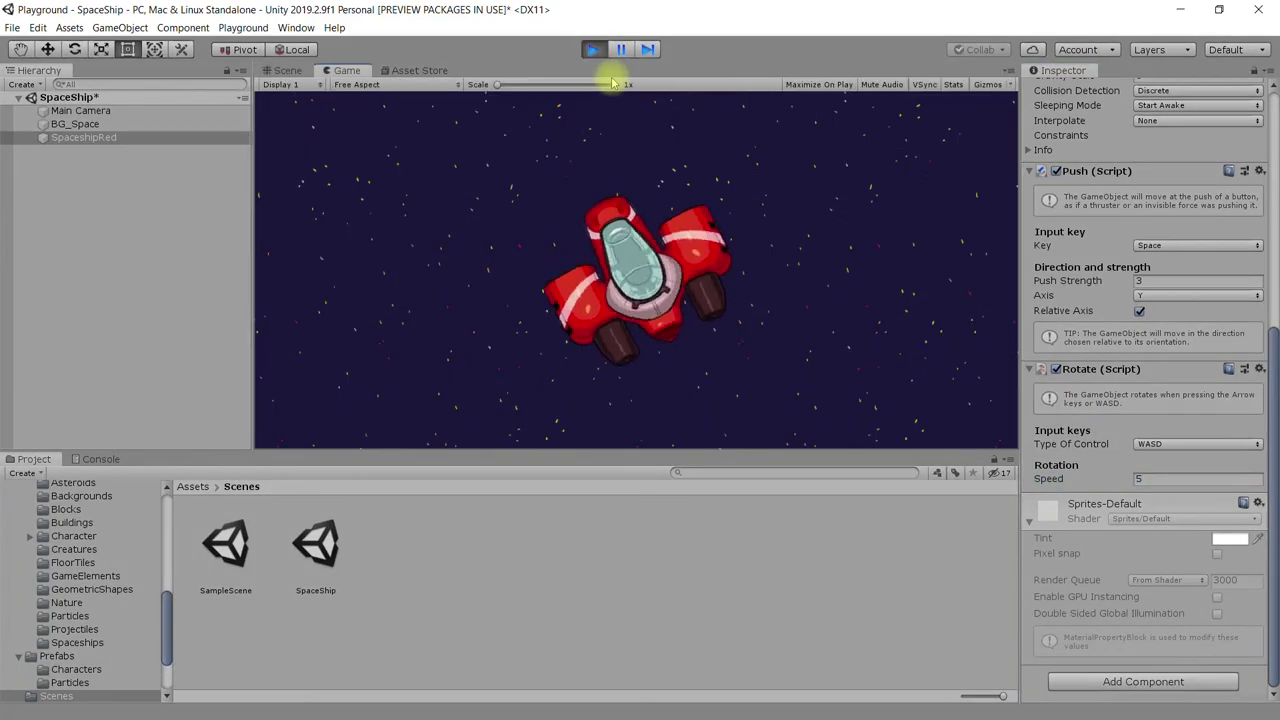
key(d)
key(a)
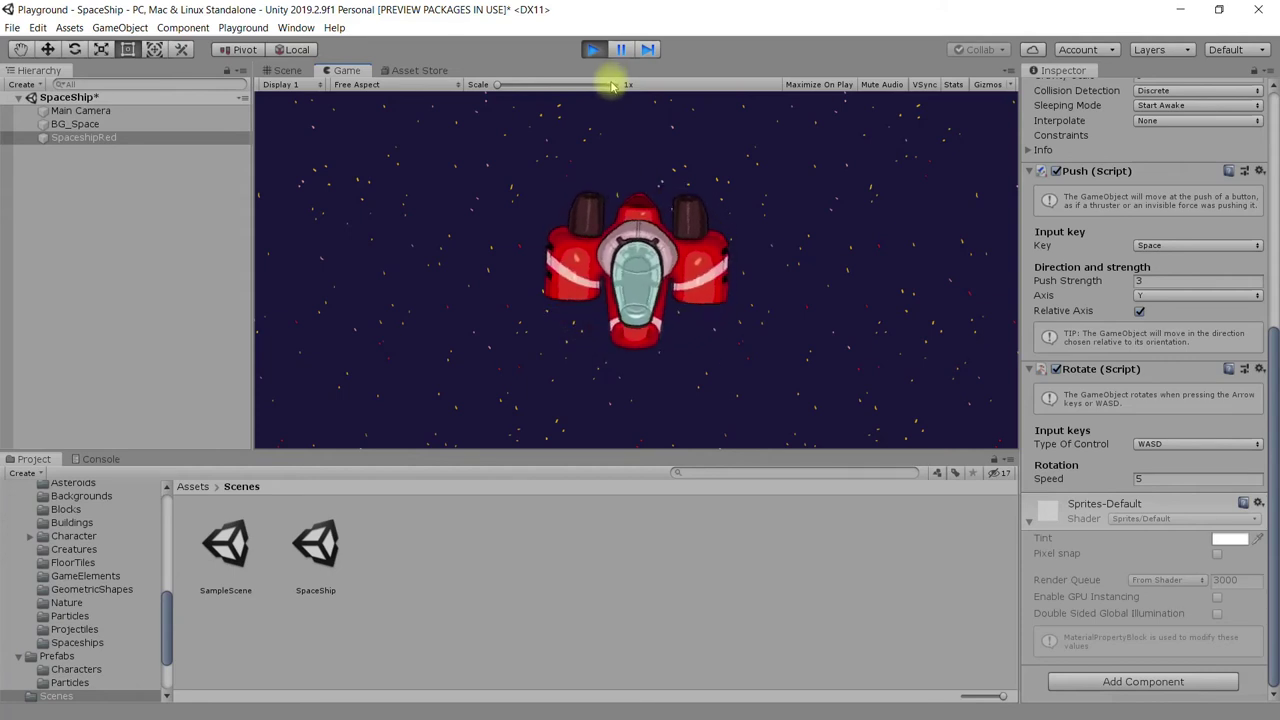
key(a)
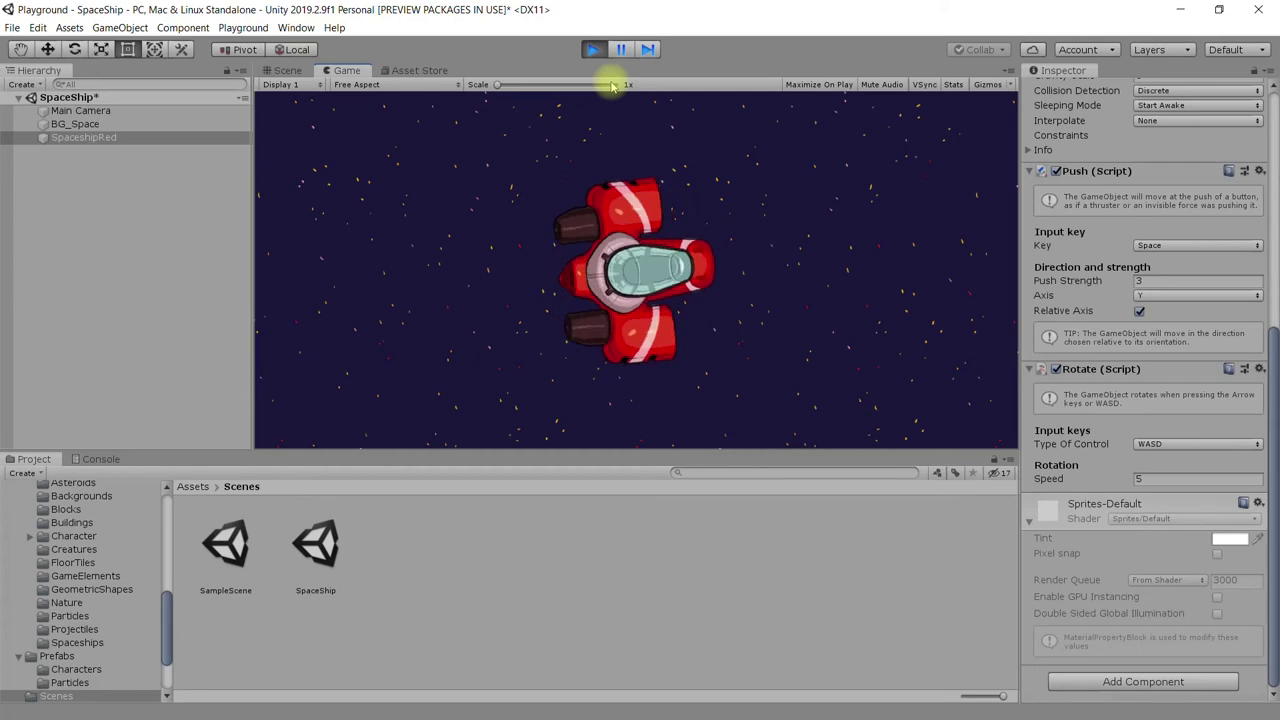
key(a)
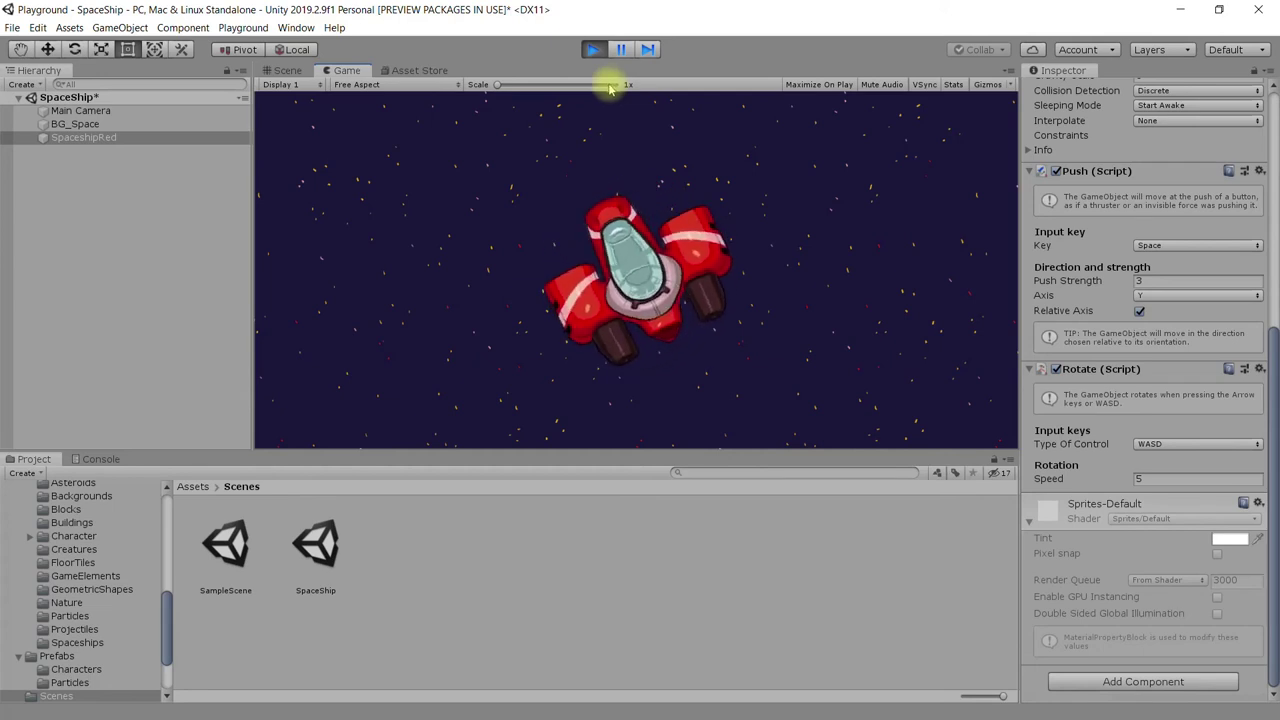
key(d)
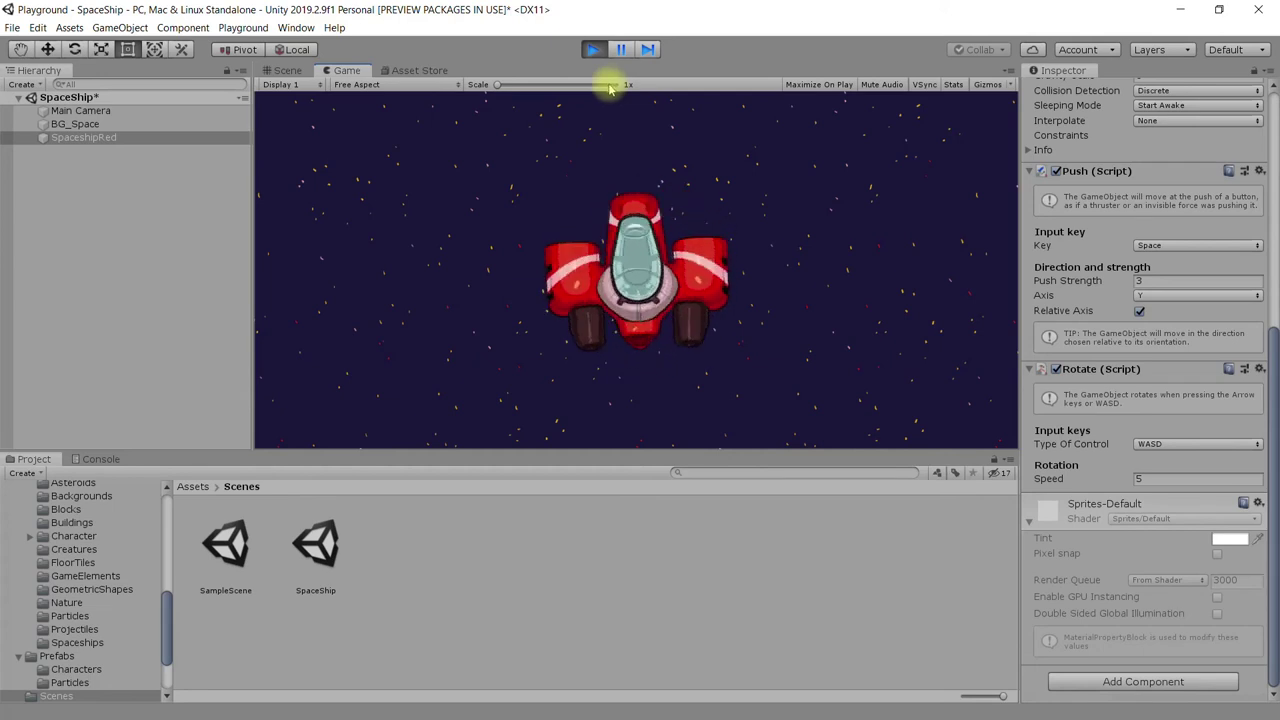
key(d)
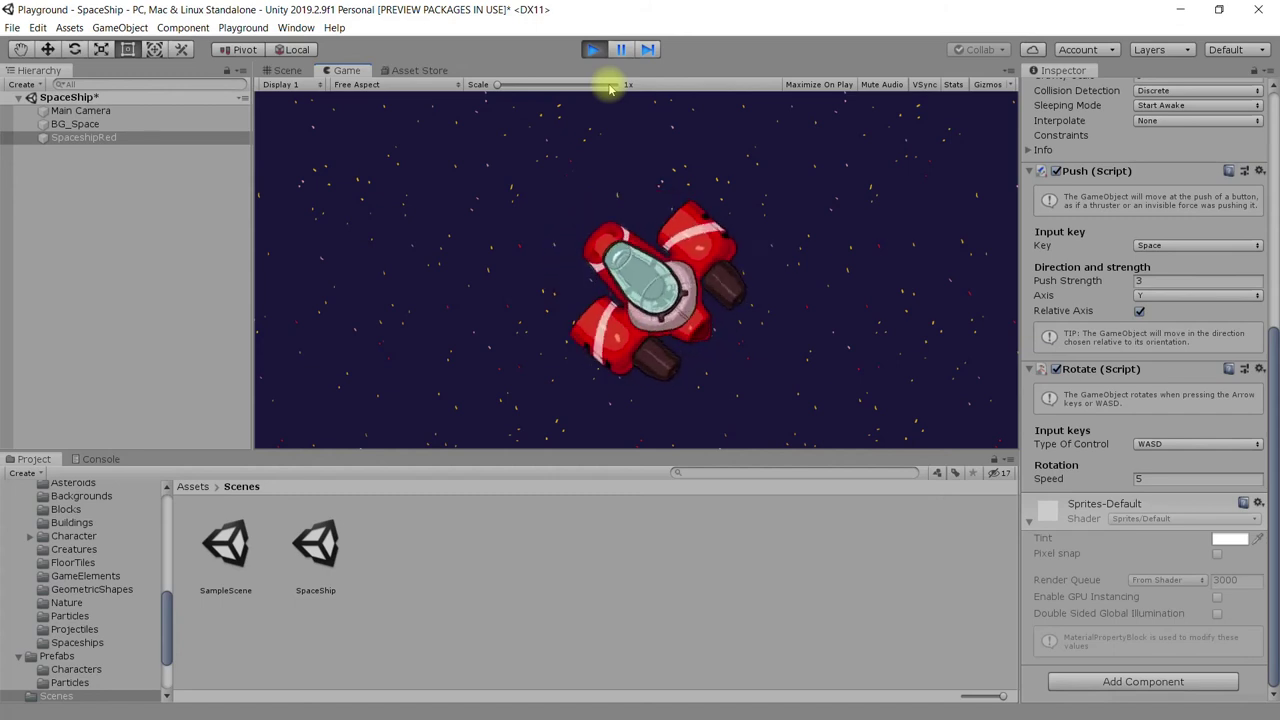
key(d)
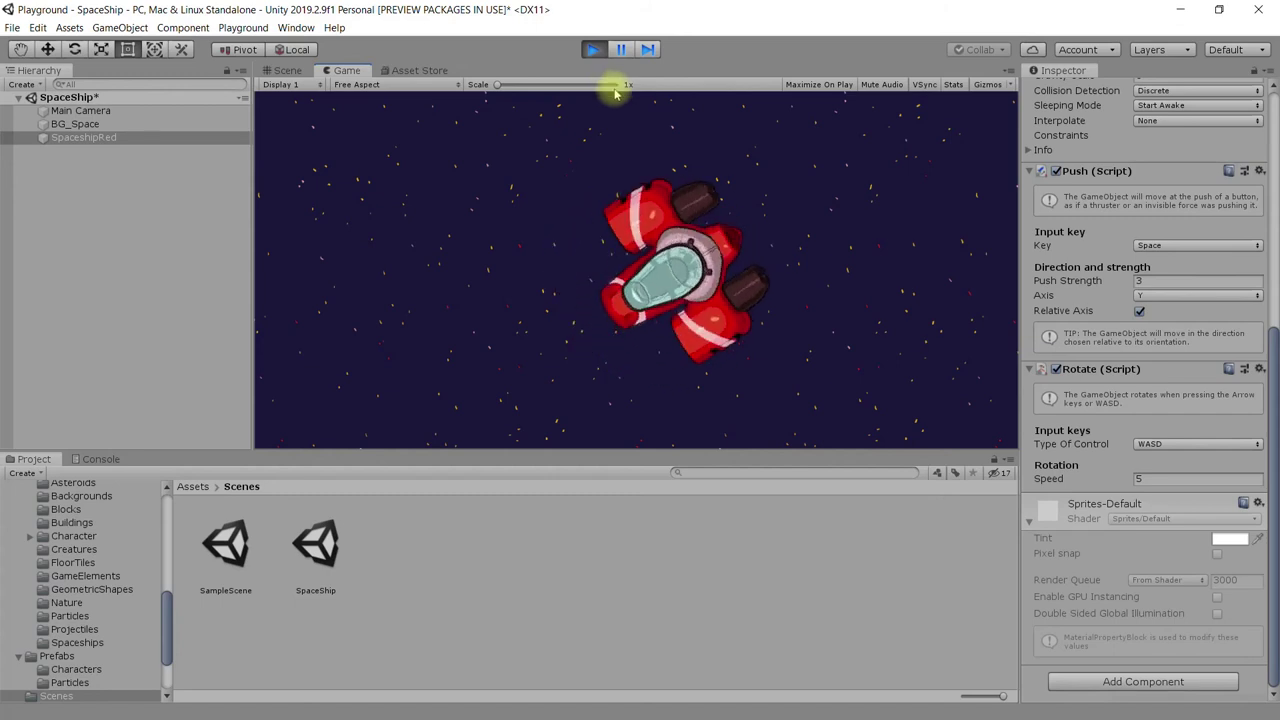
Step: Change the Rotate script's speed to 2 while the game is running
click(1140, 479)
text(2)
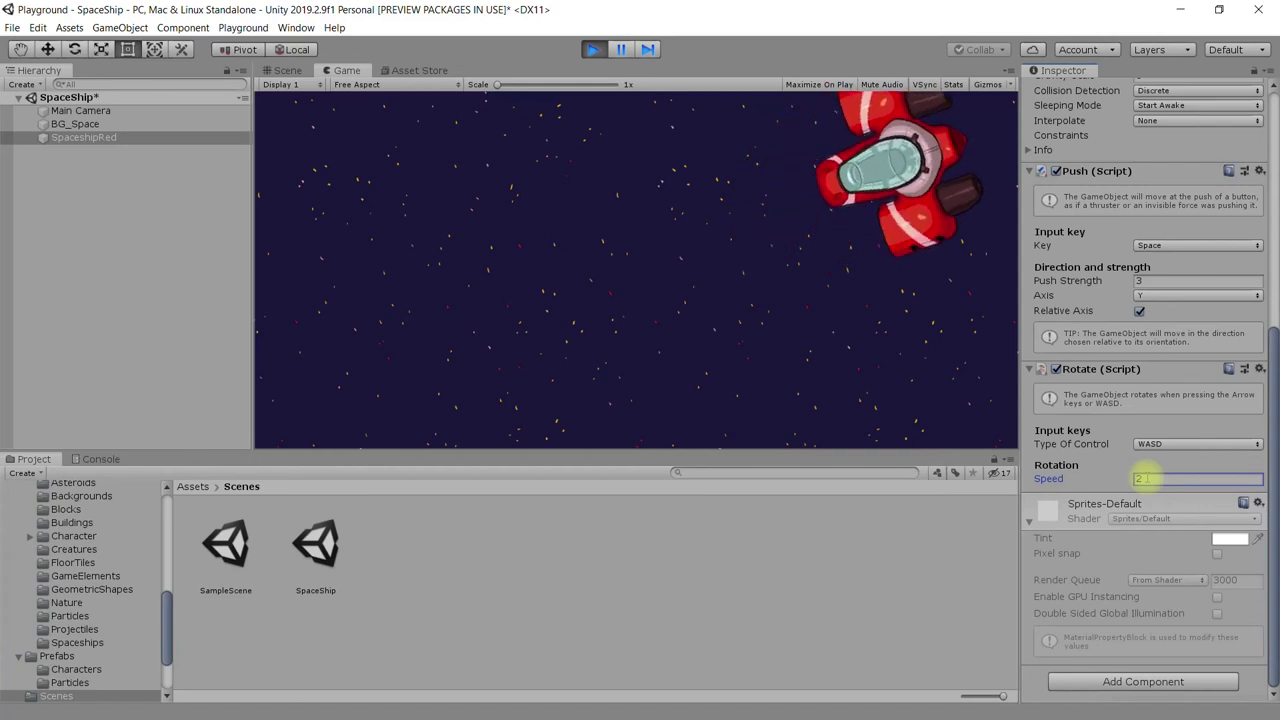
key(BackSpace)
key(BackSpace)
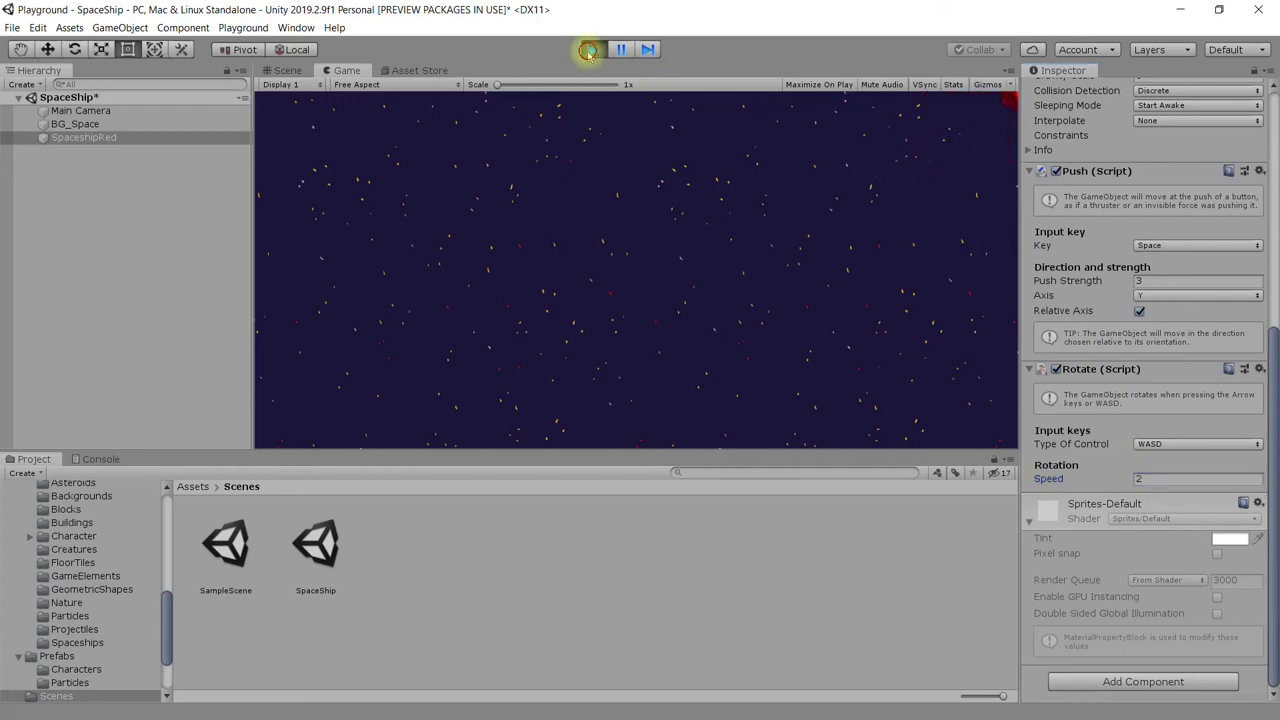
Step: Stop the game and set Rotate Speed to 2 and Push Strength to 5
click(592, 49)
click(1150, 479)
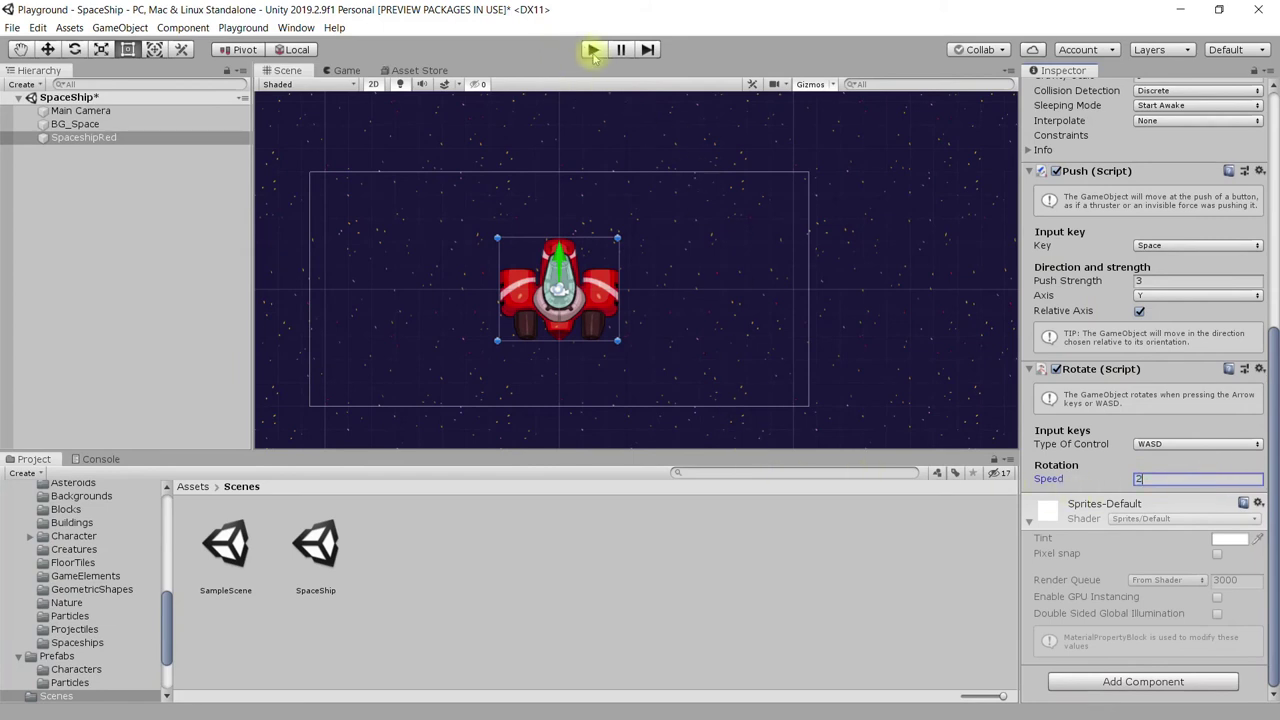
click(1150, 283)
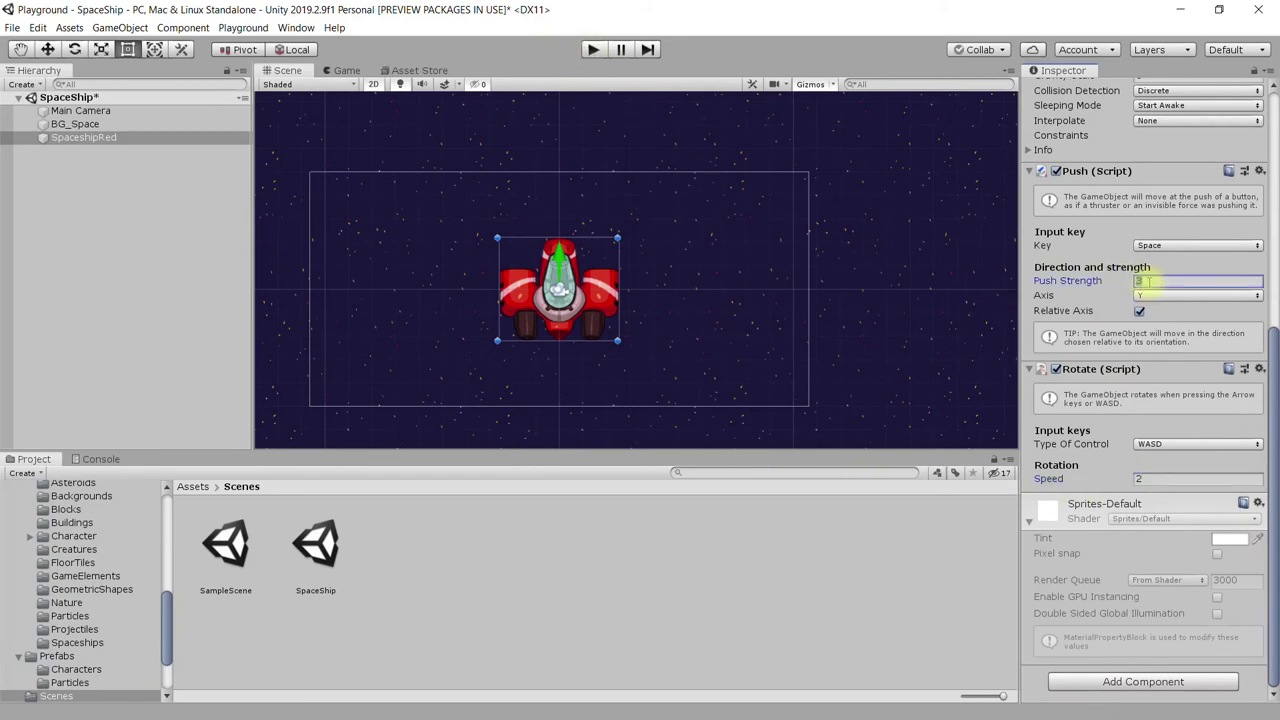
text(5)
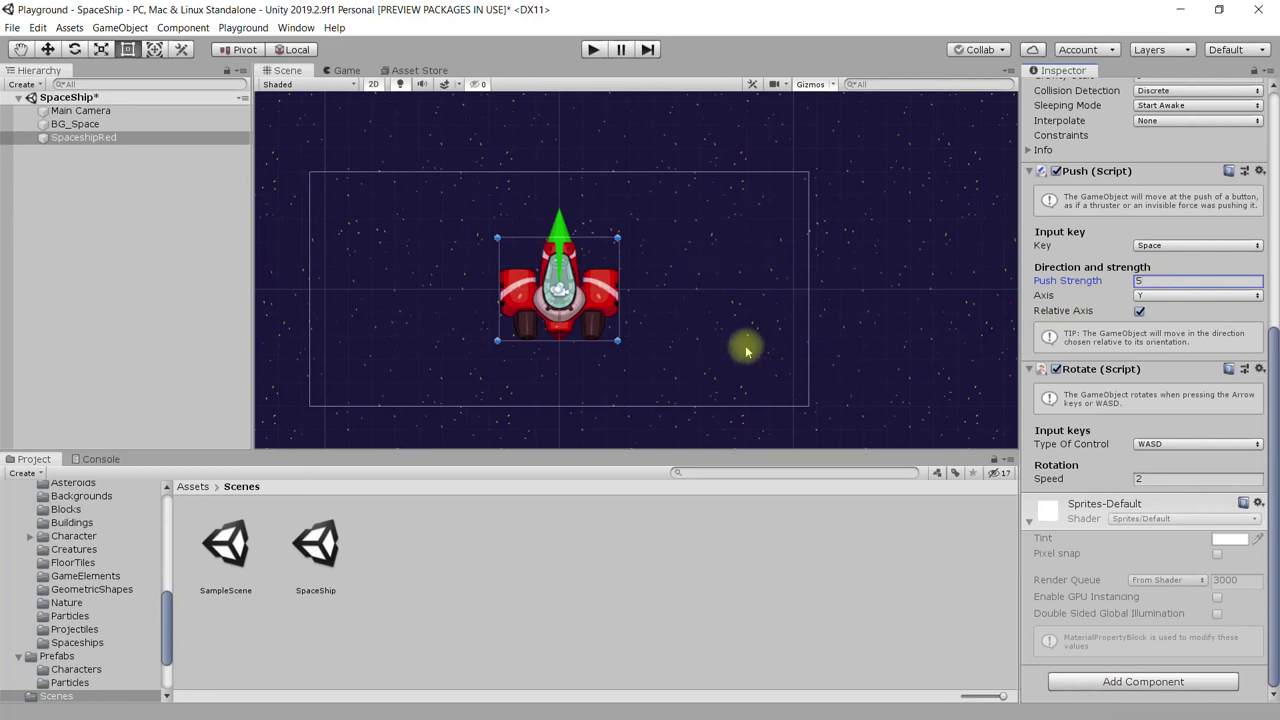
Step: Test the ship's thrust with Space in a play run, then stop and reselect SpaceshipRed
click(592, 49)
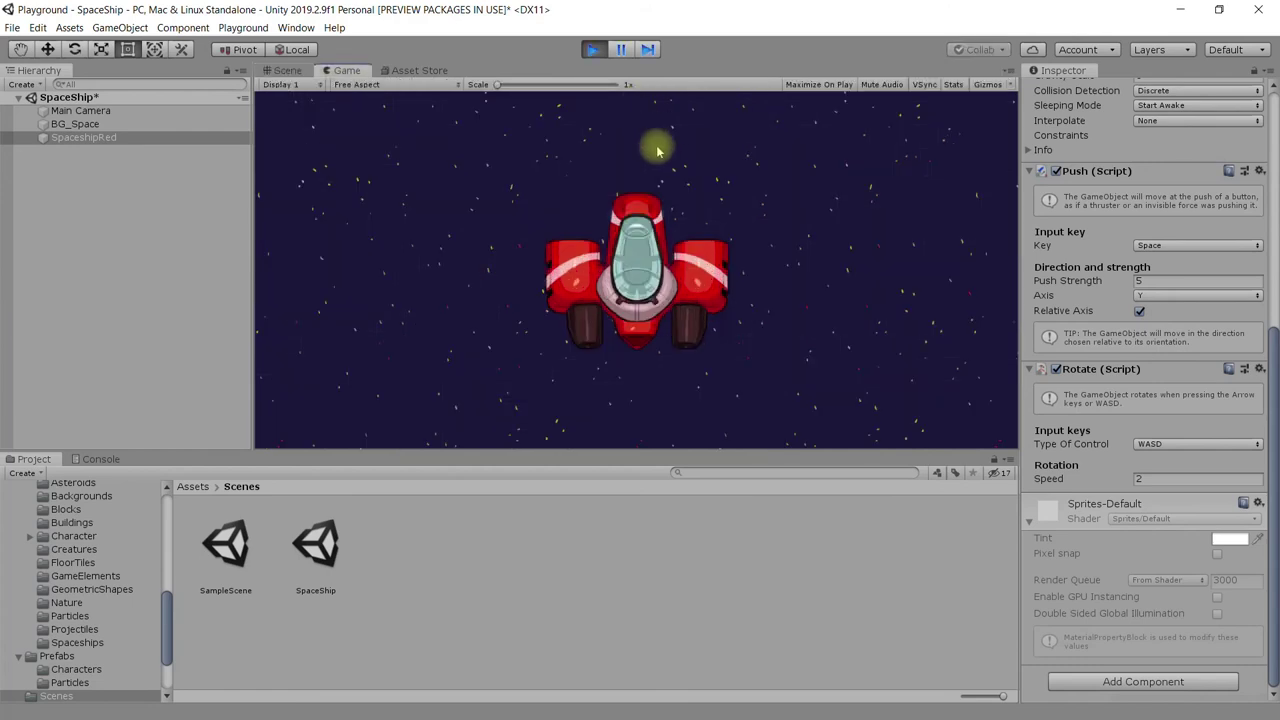
key(space)
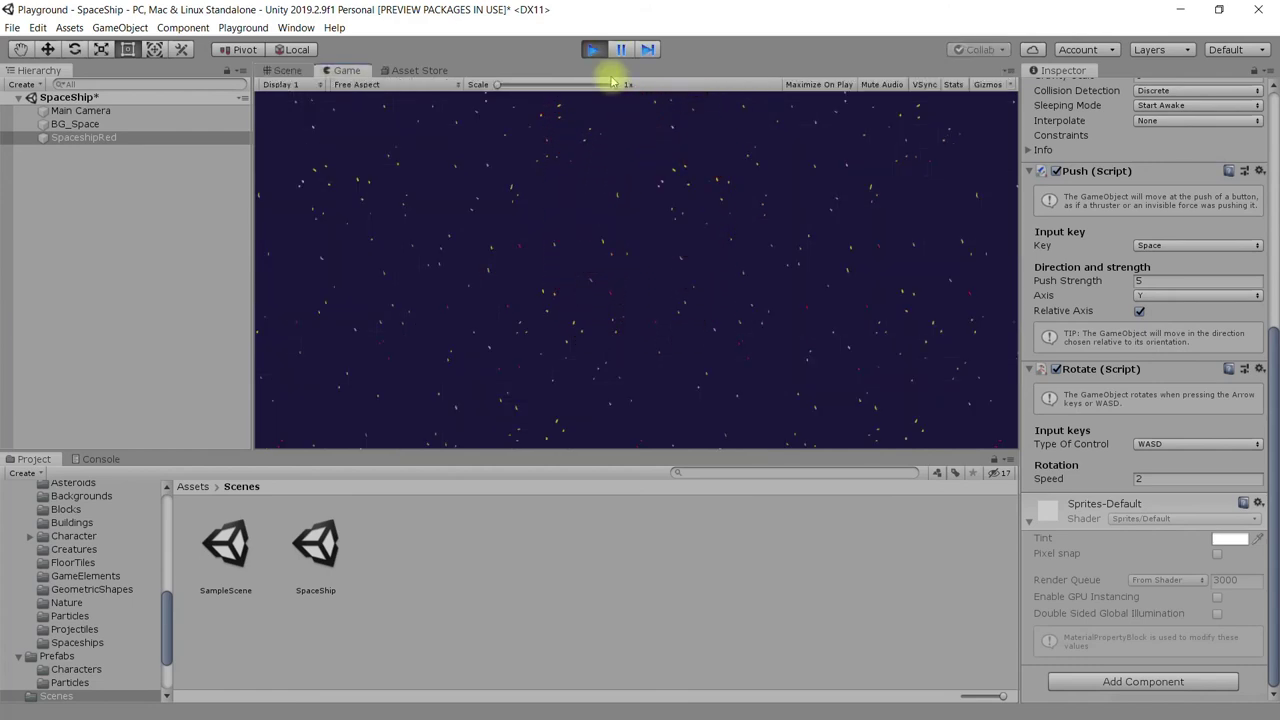
click(592, 49)
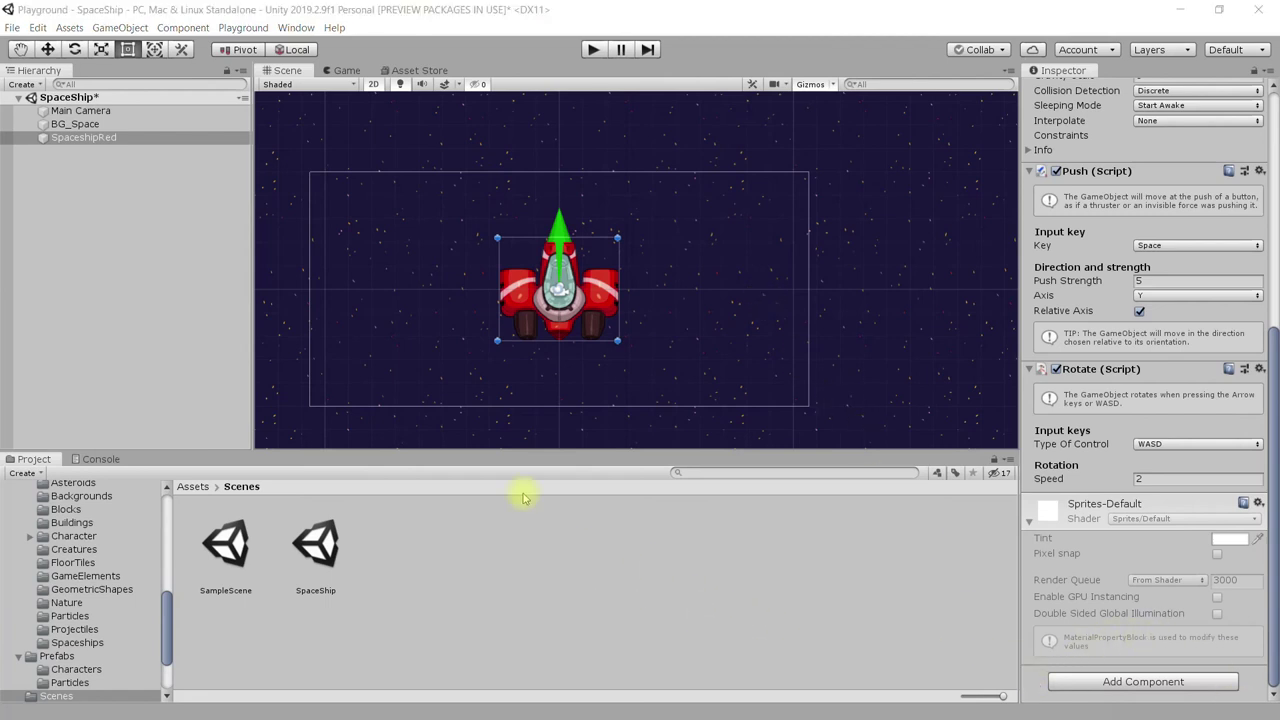
click(112, 136)
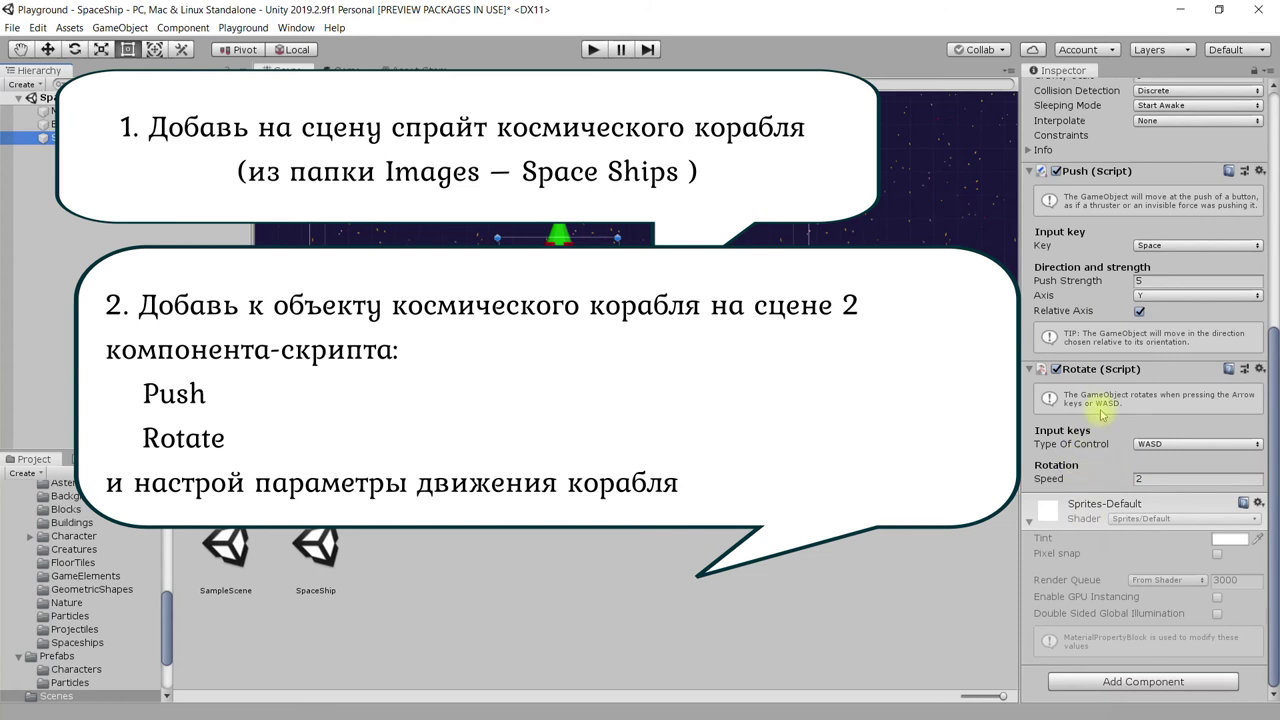
Step: Confirm the ship's Rigidbody 2D Gravity Scale reads 0, then save the SpaceShip scene with Ctrl+S
scroll(1102, 414, up, 3)
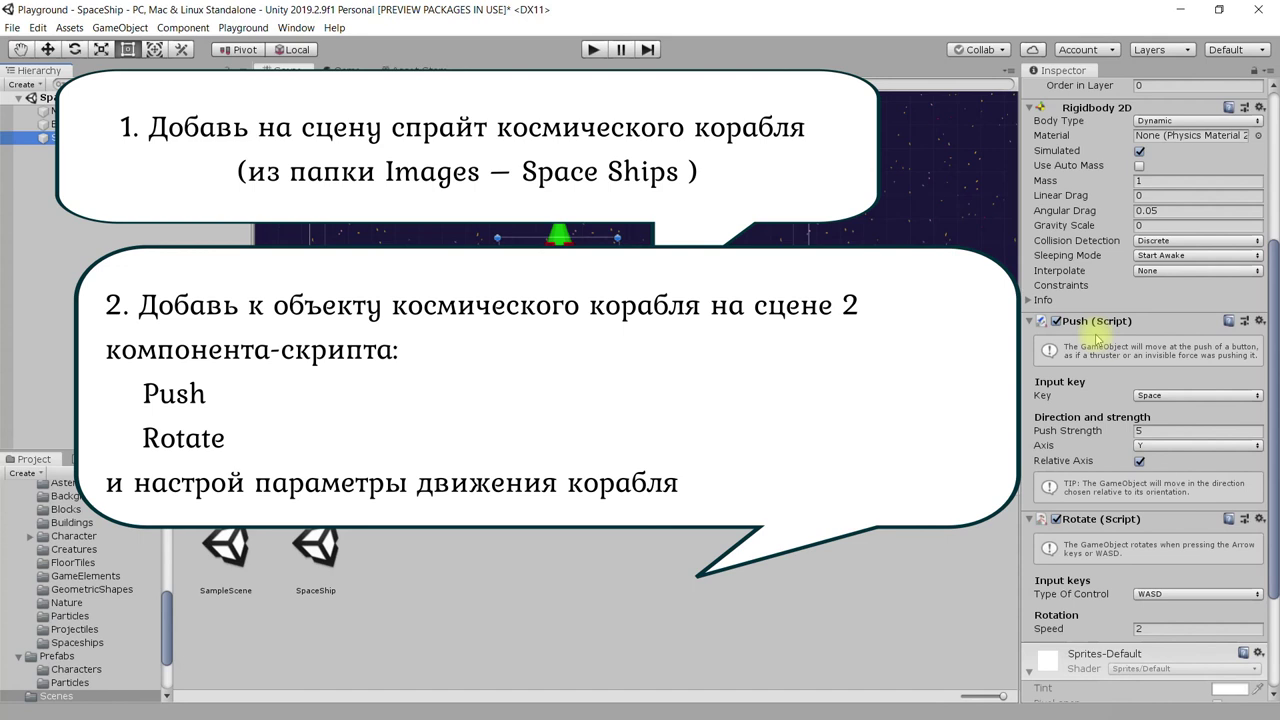
scroll(1075, 275, up, 3)
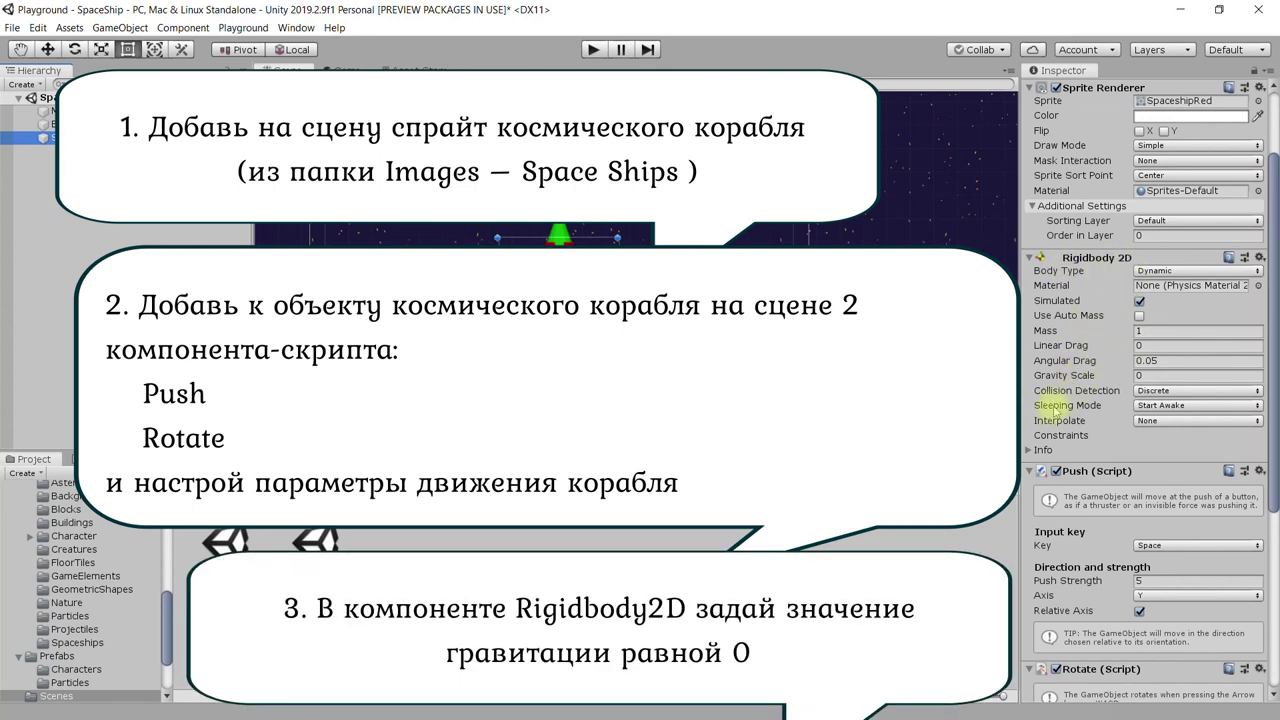
click(1152, 375)
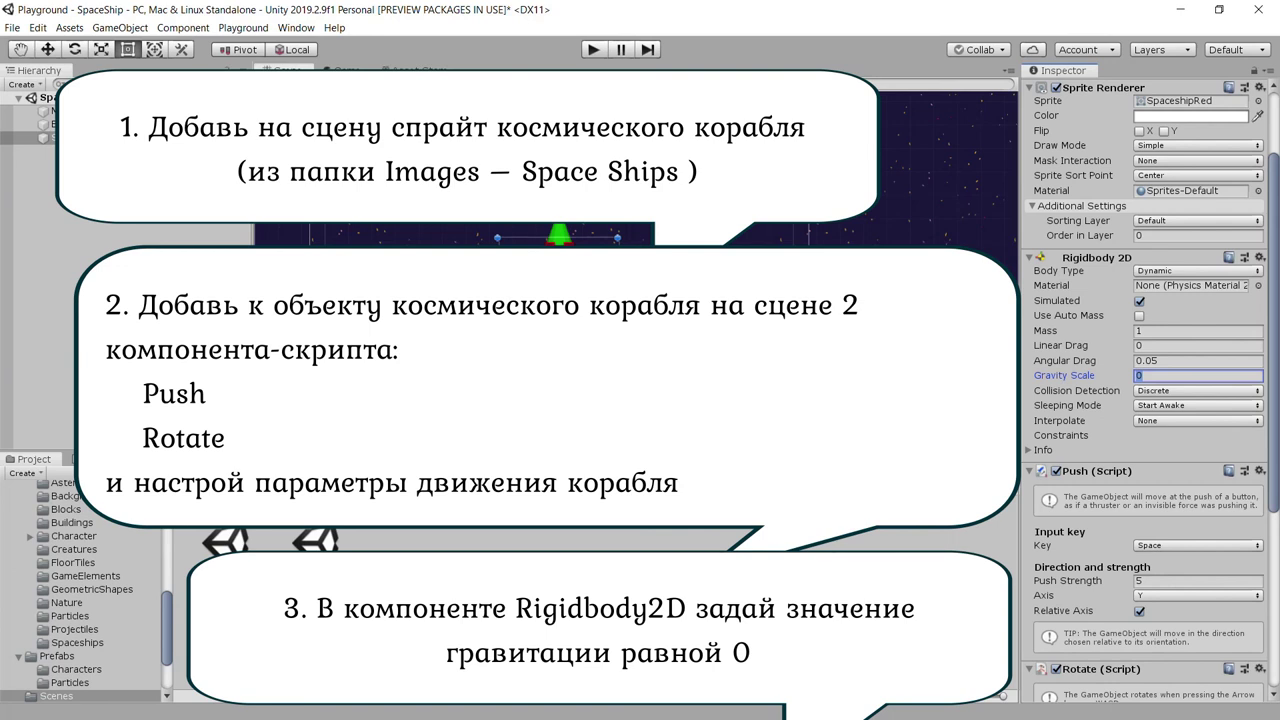
click(1155, 376)
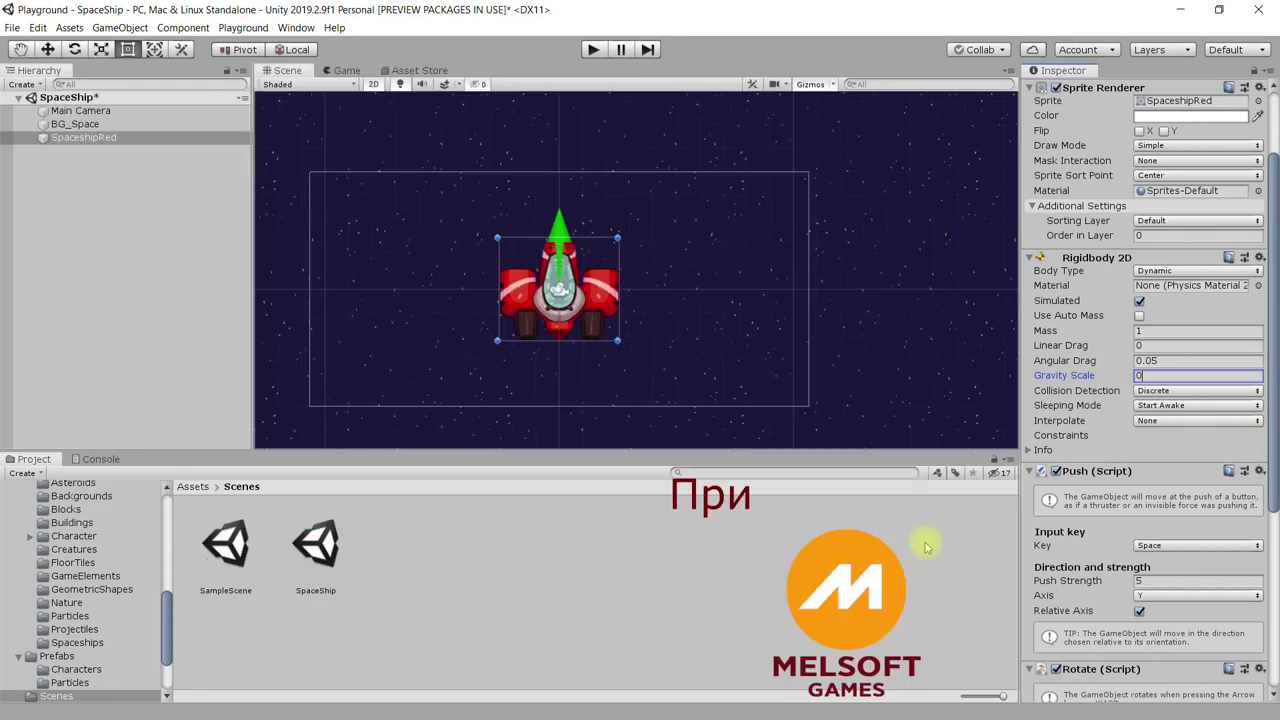
key(ctrl+s)
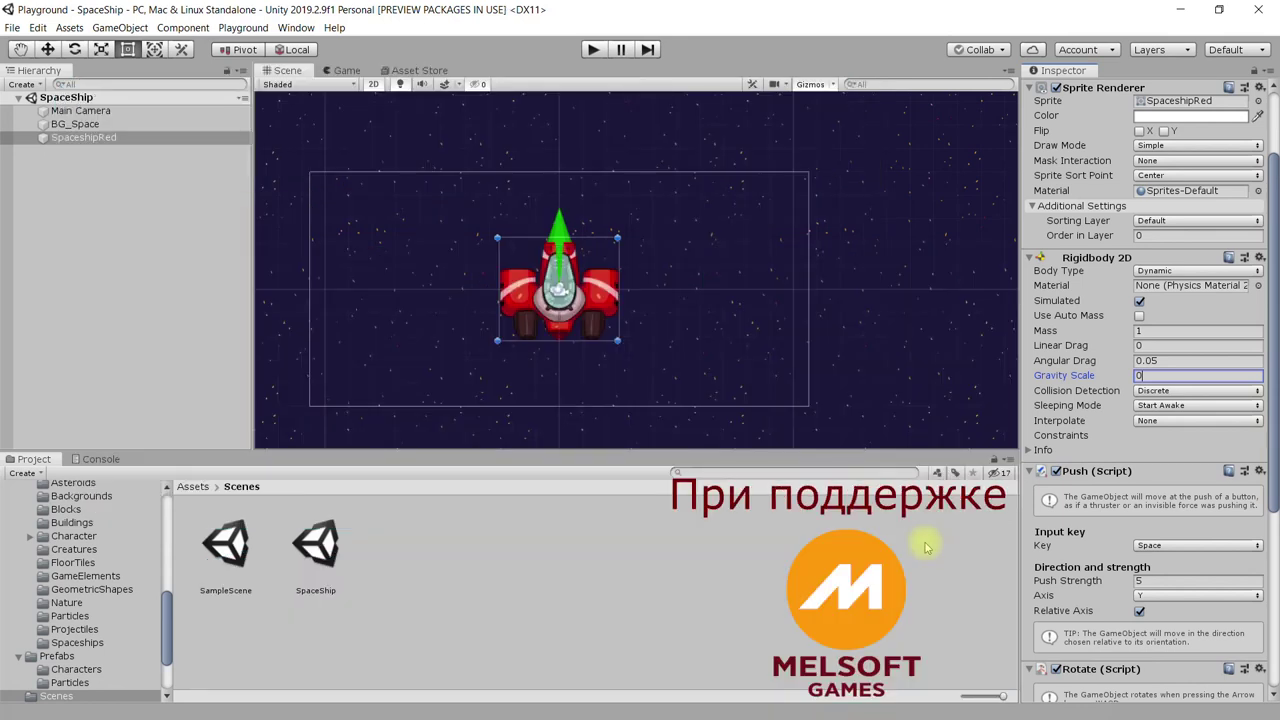